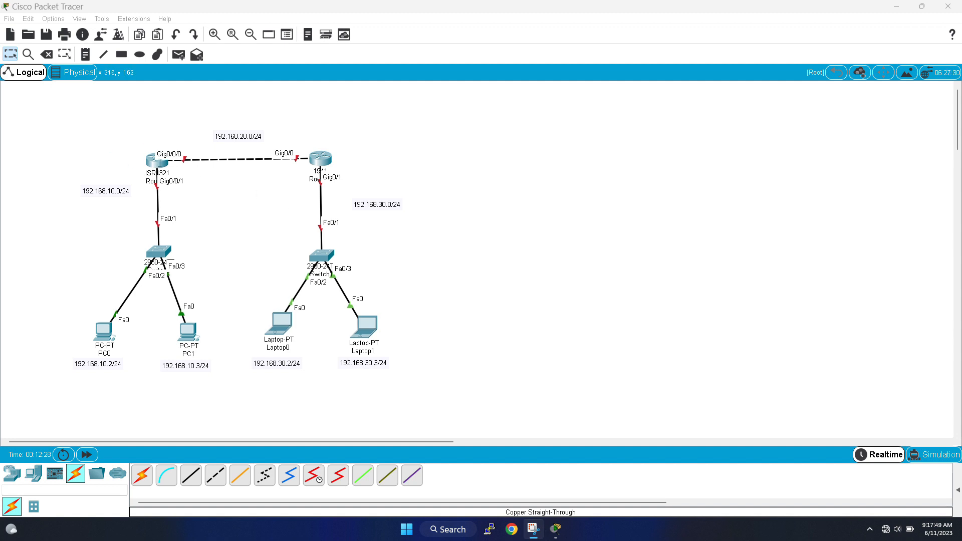
Open Router0's command-line interface and answer no to the initial configuration dialog to reach the router prompt.
click(159, 162)
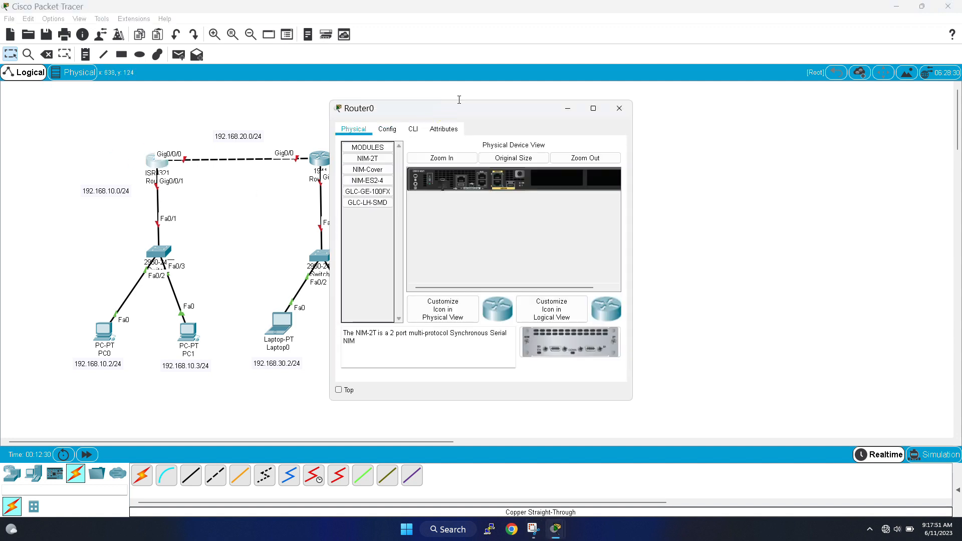
drag(466, 108, 622, 110)
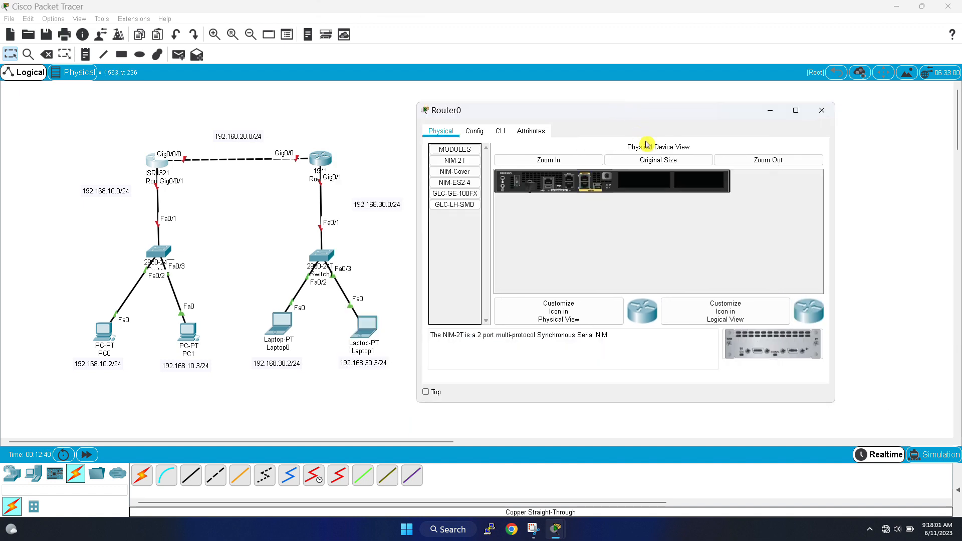
click(500, 132)
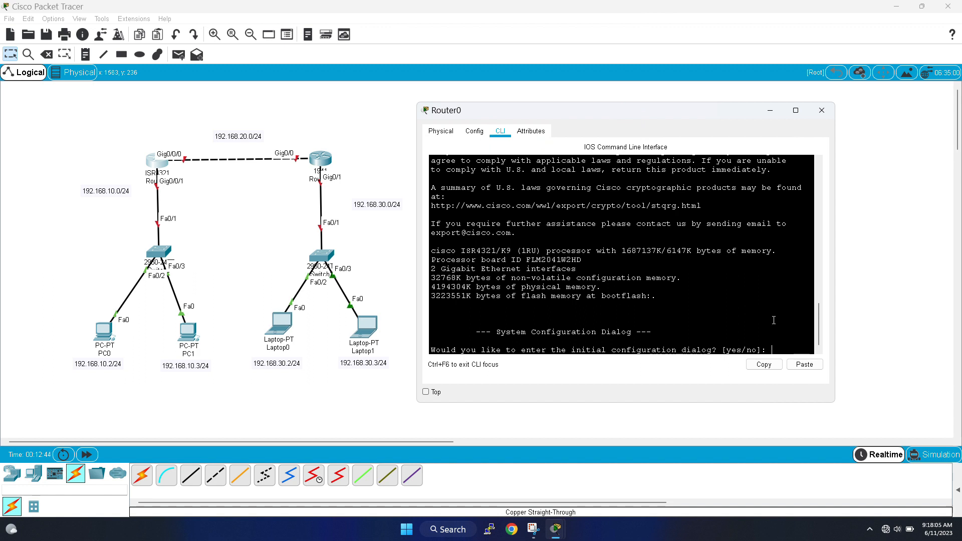
text(no)
key(Return)
key(Return)
key(Return)
key(Return)
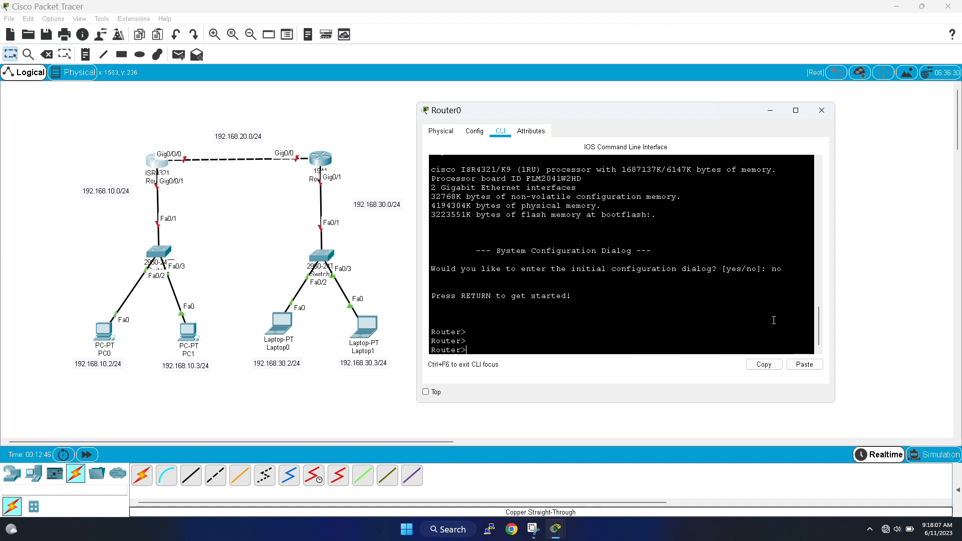
Enter privileged EXEC mode on Router0 with the enable command.
text(ena)
key(Tab)
key(Return)
key(Return)
key(Return)
key(Return)
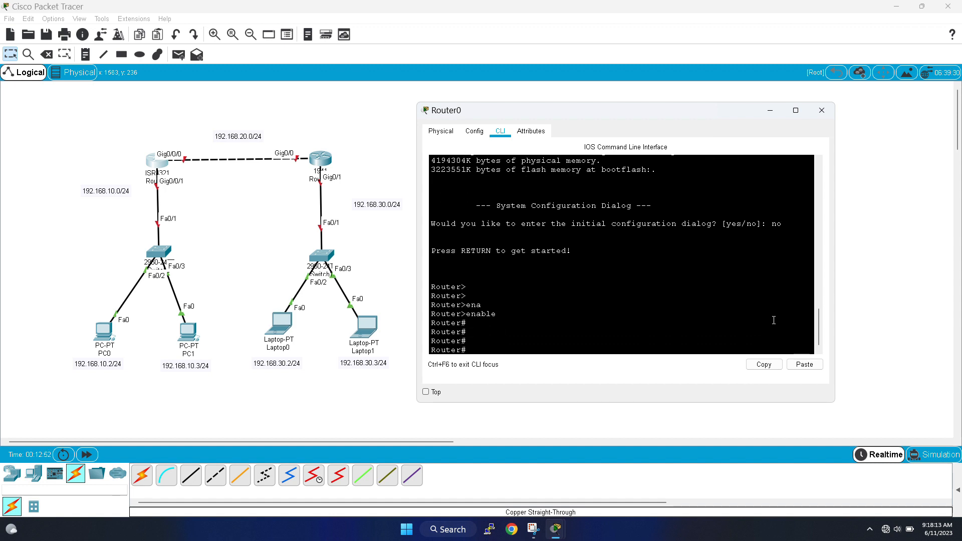
Enter global configuration mode on Router0 with conf terminal.
text(conf t)
key(Tab)
key(Return)
key(Return)
key(Return)
key(Return)
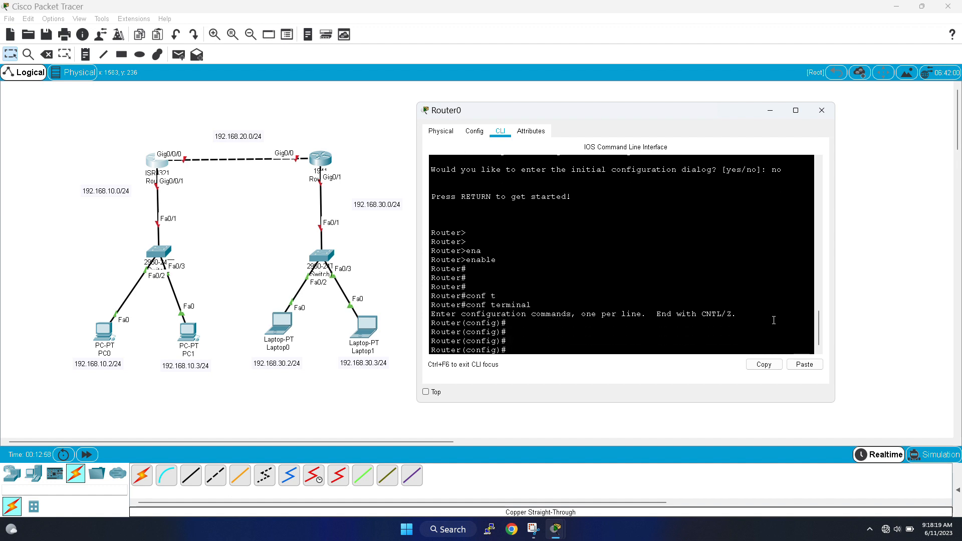
Enter interface configuration mode for gigabitEthernet 0/0/0 on Router0.
text(int)
key(Tab)
text(f)
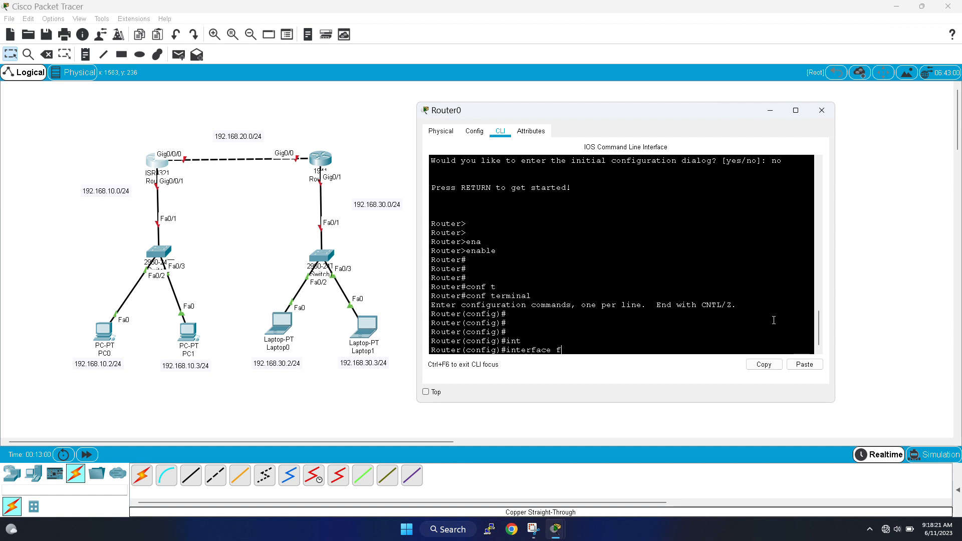
key(BackSpace)
text(gi)
key(Tab)
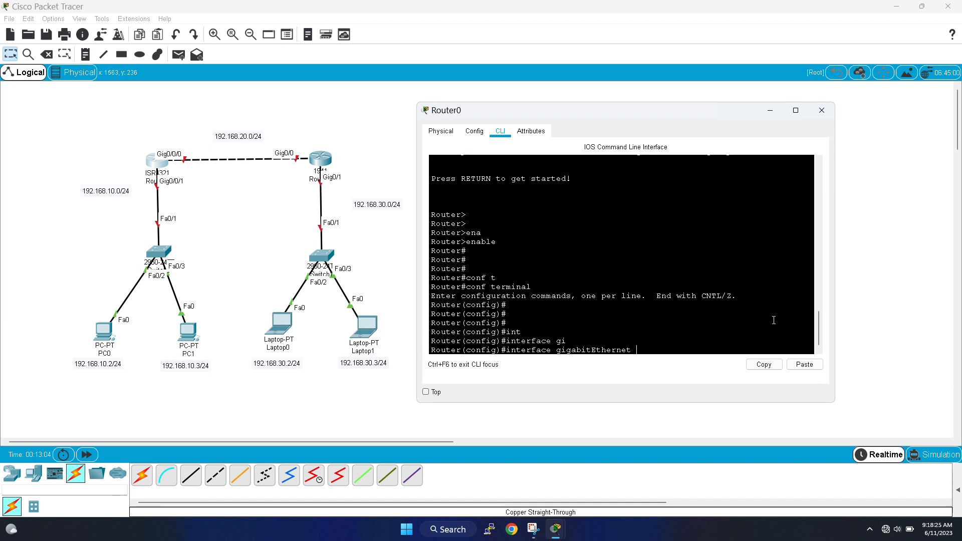
text(0/0/0)
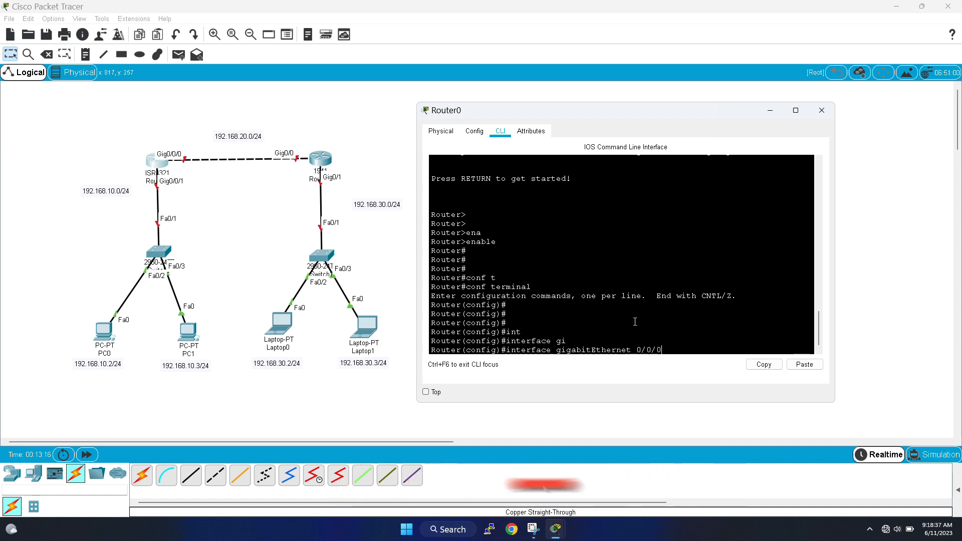
key(Return)
Assign IP address 192.168.20.1 with mask 255.255.255.0 to Router0's gigabitEthernet 0/0/0 interface.
text(ip add)
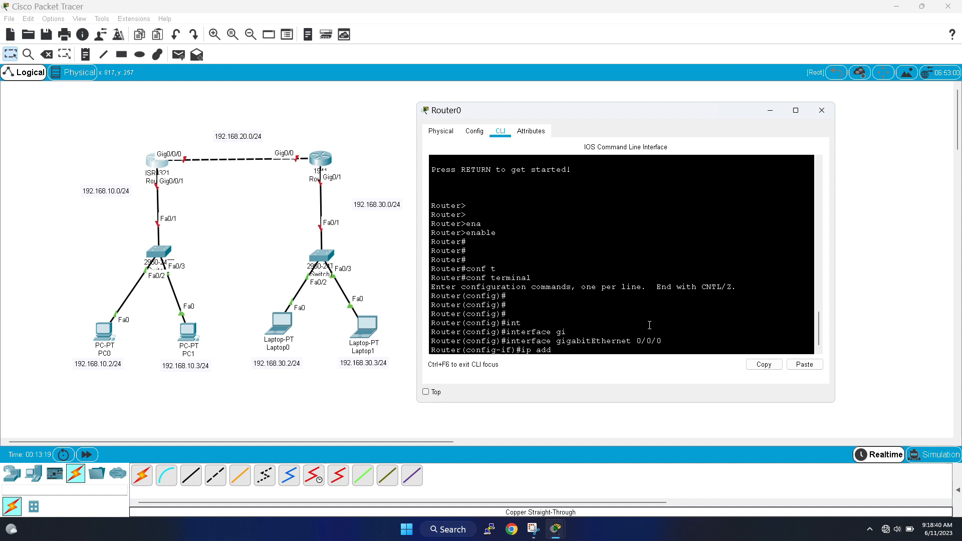
key(Tab)
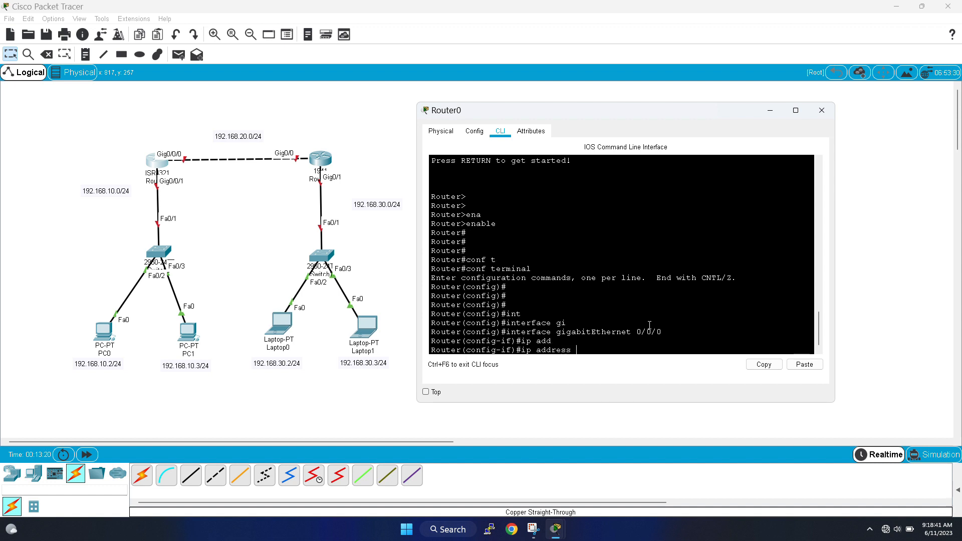
text(192.168.20.1 255.255.255.0)
key(Return)
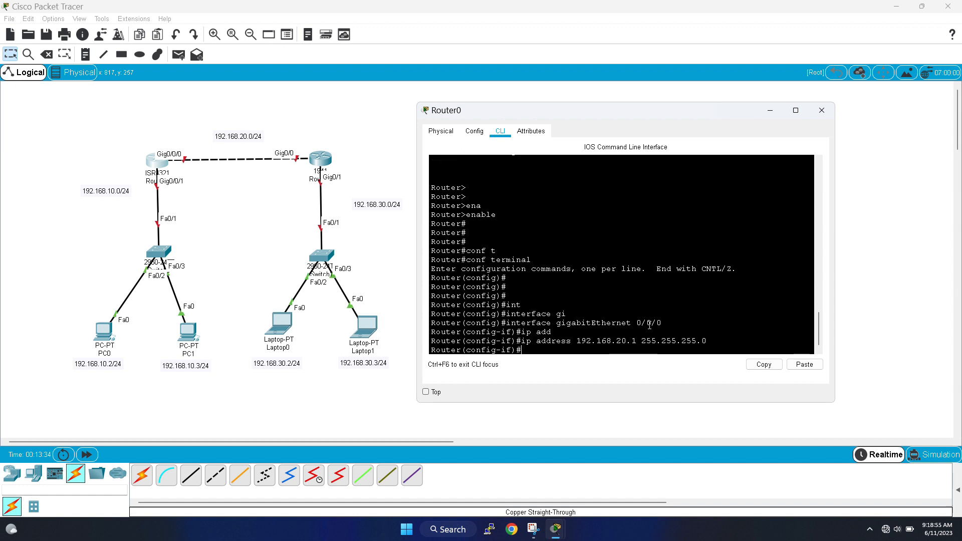
Enable gigabitEthernet 0/0/0 with no shutdown and exit to Router0's global configuration mode.
text(no sh)
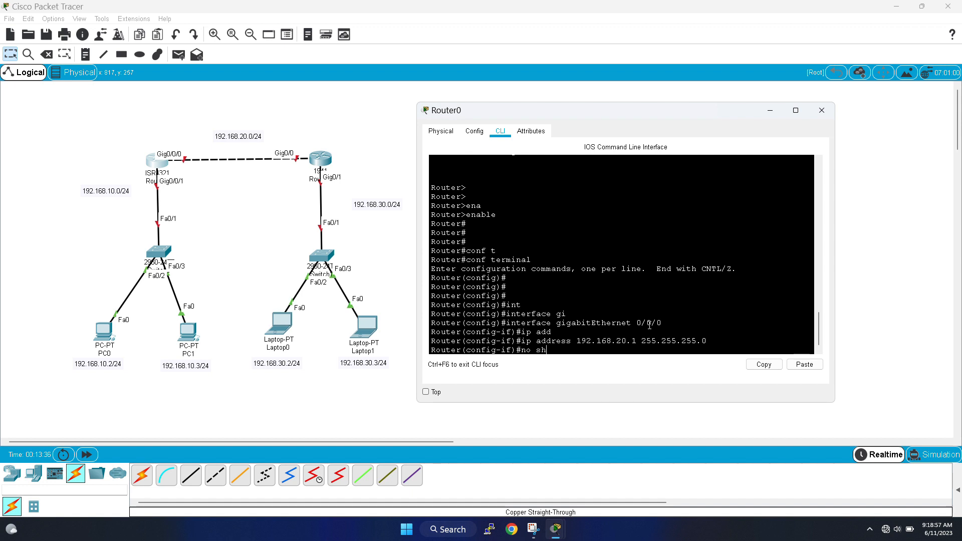
key(Tab)
key(Return)
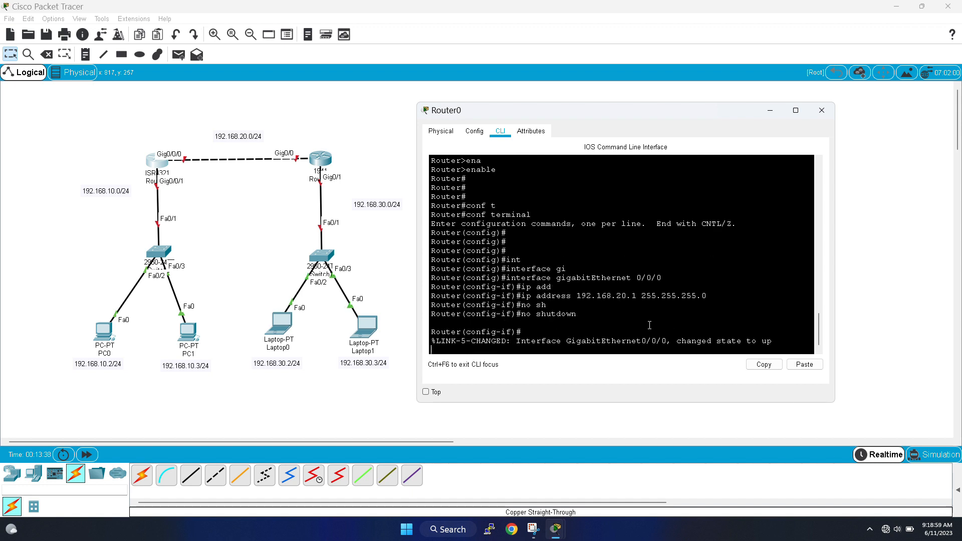
key(Return)
key(Return)
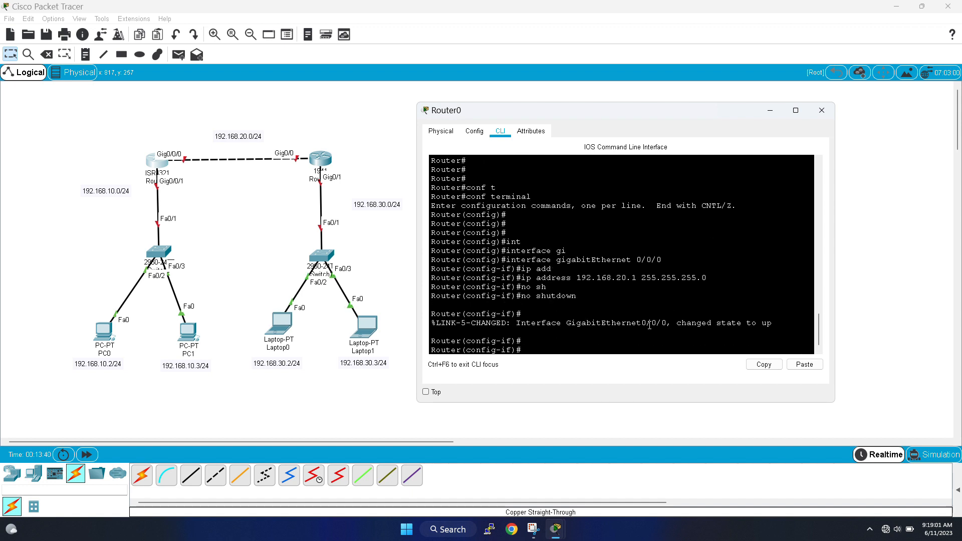
text(exit)
key(Return)
key(Return)
key(Return)
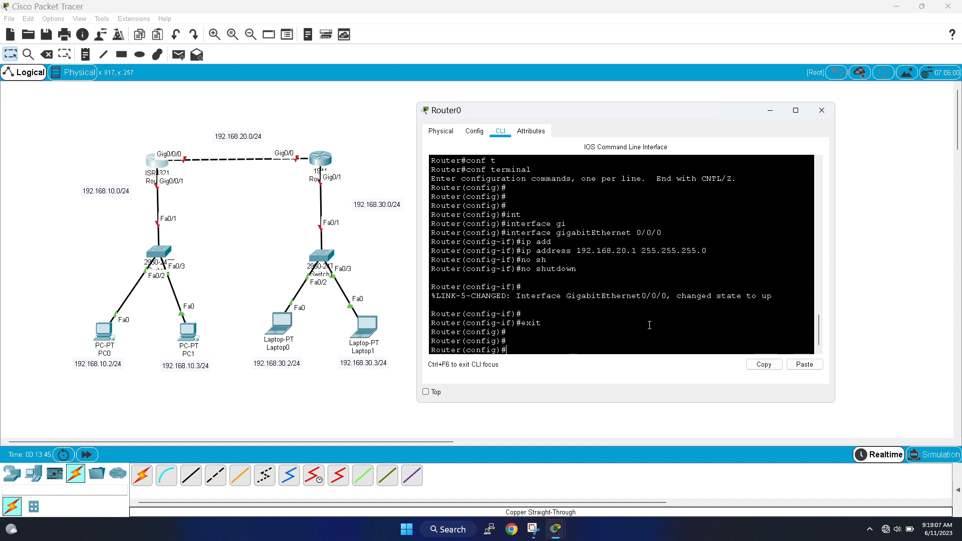
Enter interface configuration mode for gigabitEthernet 0/0/1 on Router0.
text(int)
key(Tab)
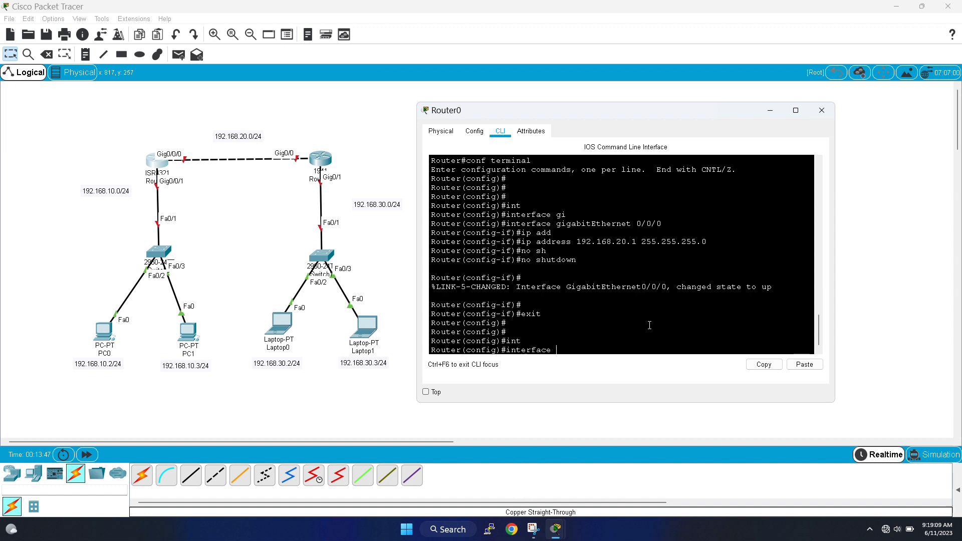
text(gi)
key(Tab)
text(0)
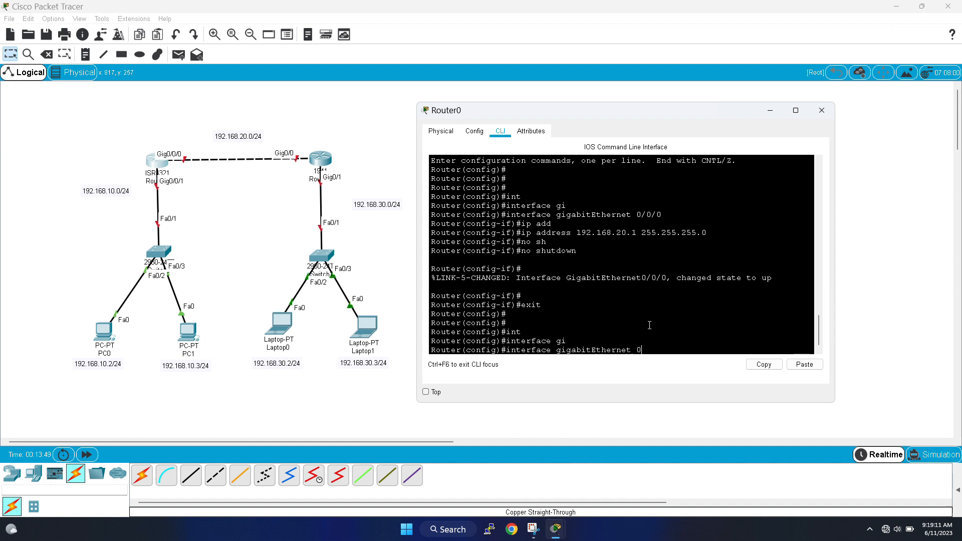
text(/0/1)
key(Return)
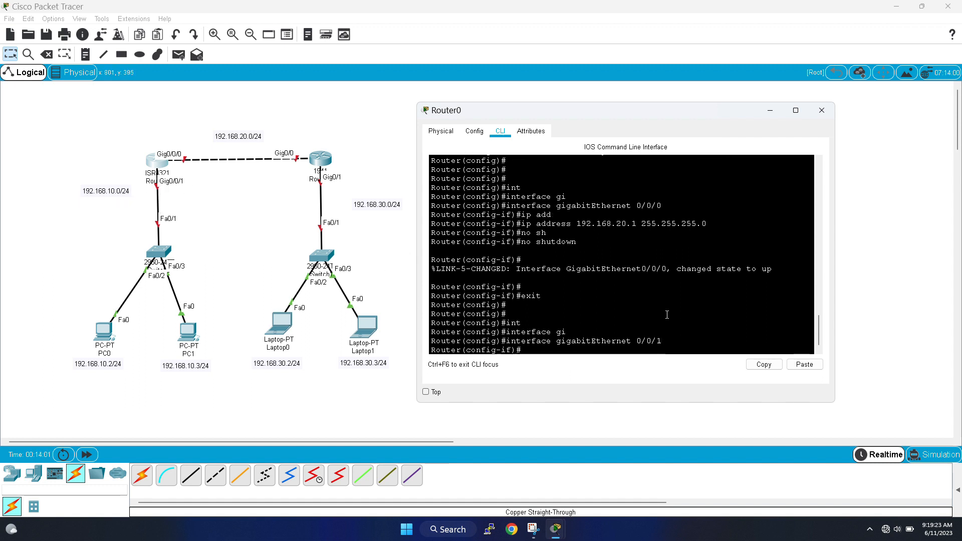
Assign IP address 192.168.10.1 with mask 255.255.255.0 to Router0's gigabitEthernet 0/0/1 interface.
text(ip add)
key(Tab)
text(192.16)
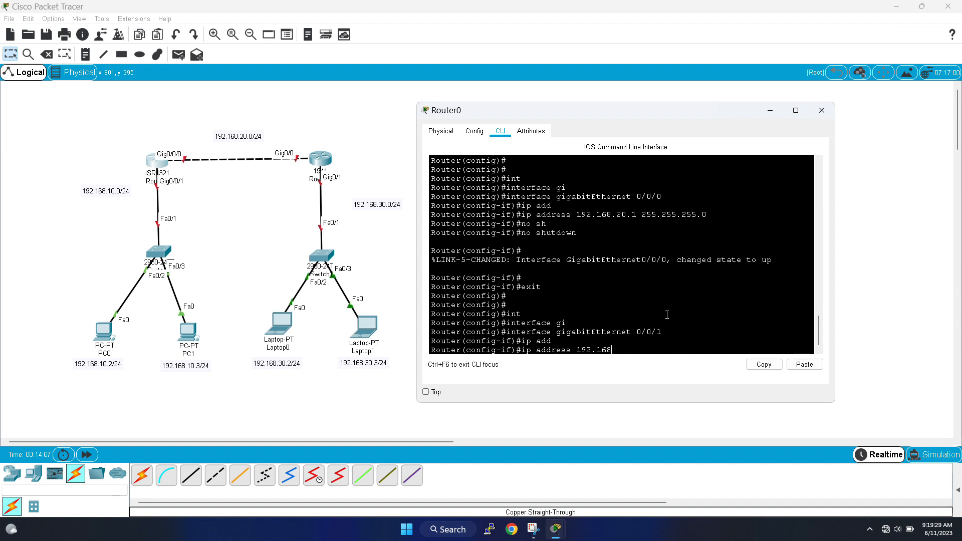
text(8.10.1 255.255.255.0)
key(Return)
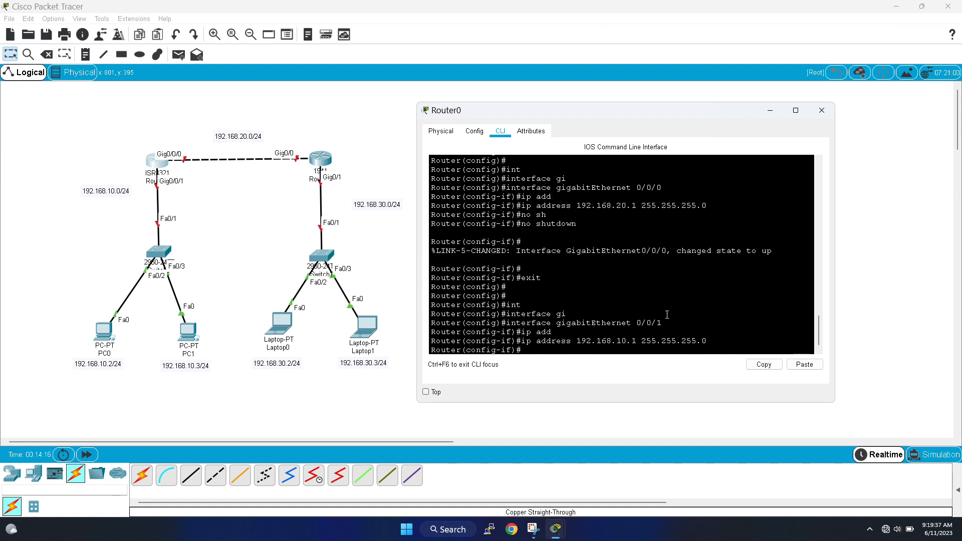
Enable gigabitEthernet 0/0/1 with no shutdown, exit to global configuration mode and close Router0's window.
text(no sh)
key(Tab)
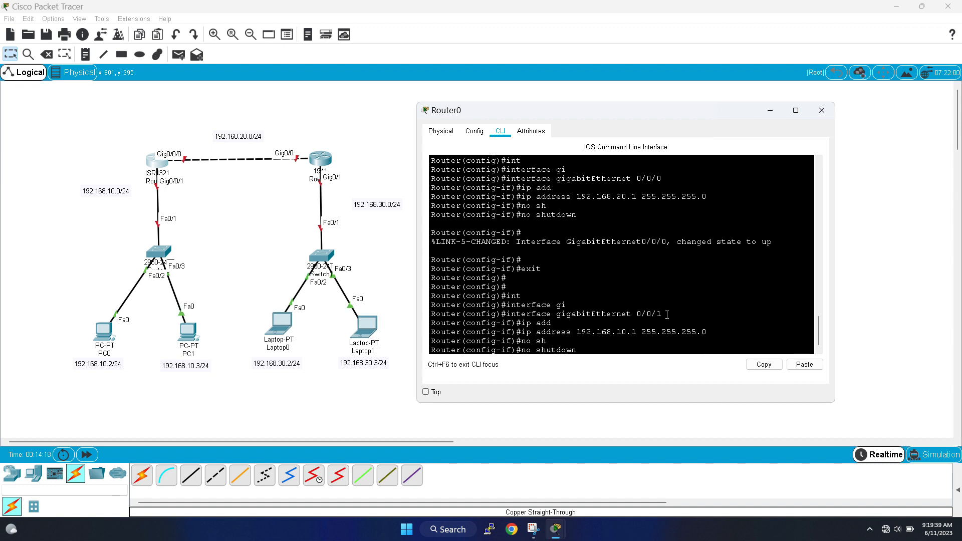
key(Return)
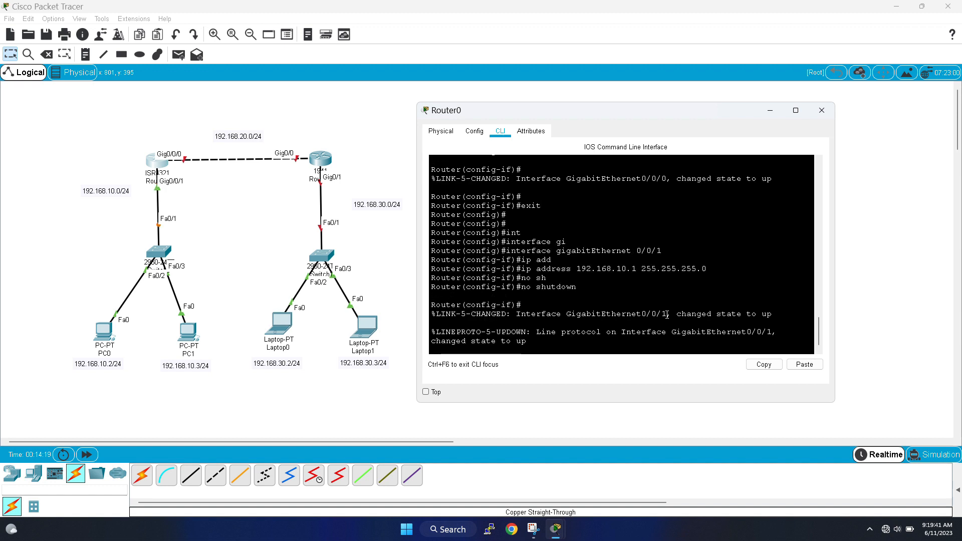
key(Return)
key(Return)
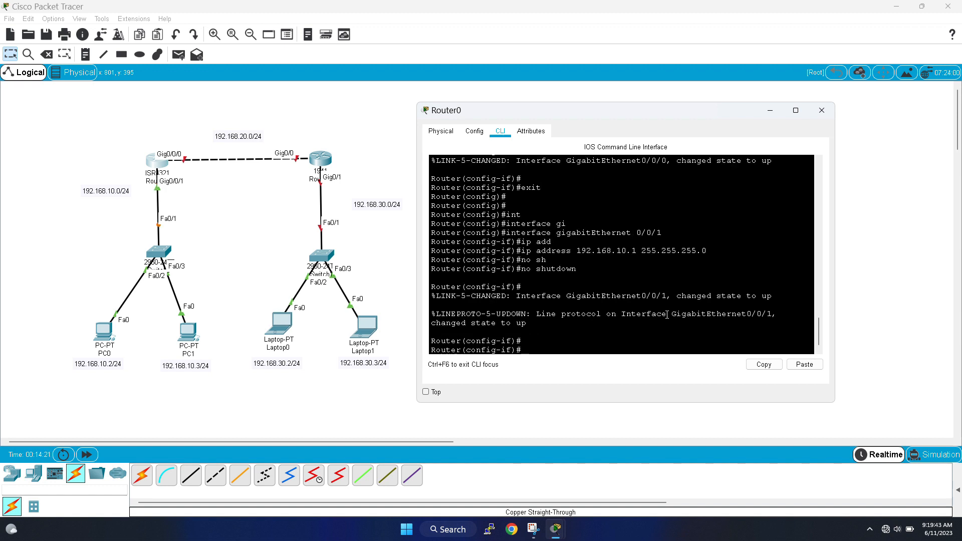
text(exit)
key(Return)
key(Return)
key(Return)
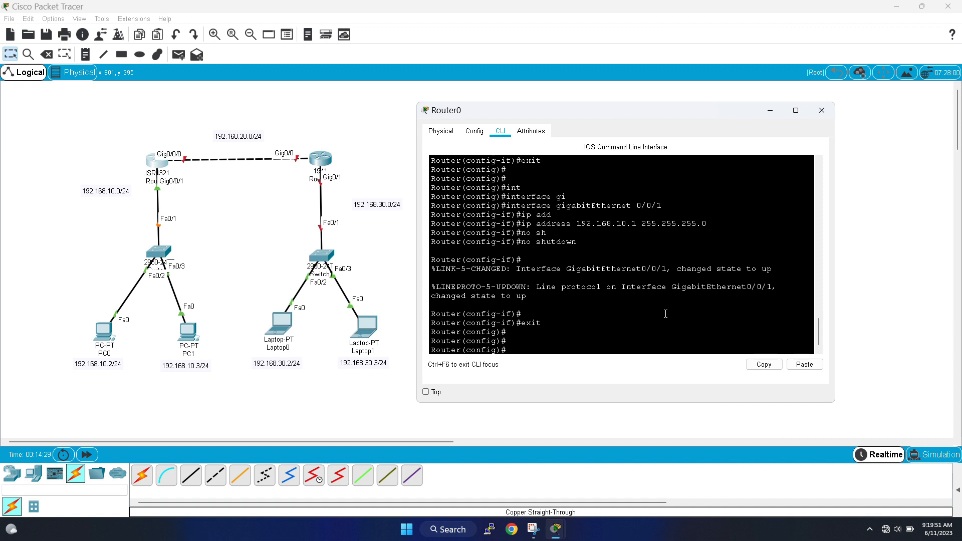
click(823, 115)
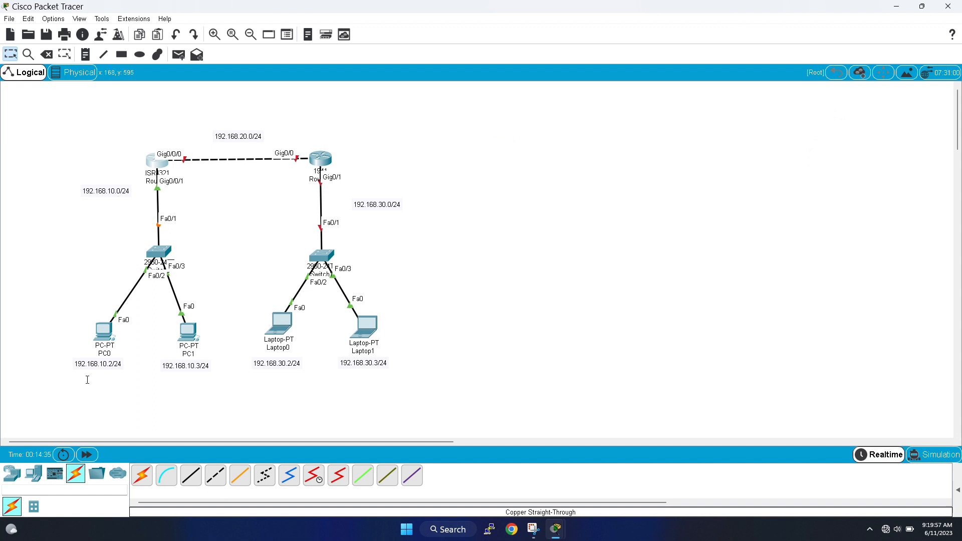
Open PC0's IP configuration and set its static IP address to 192.168.10.2.
click(101, 329)
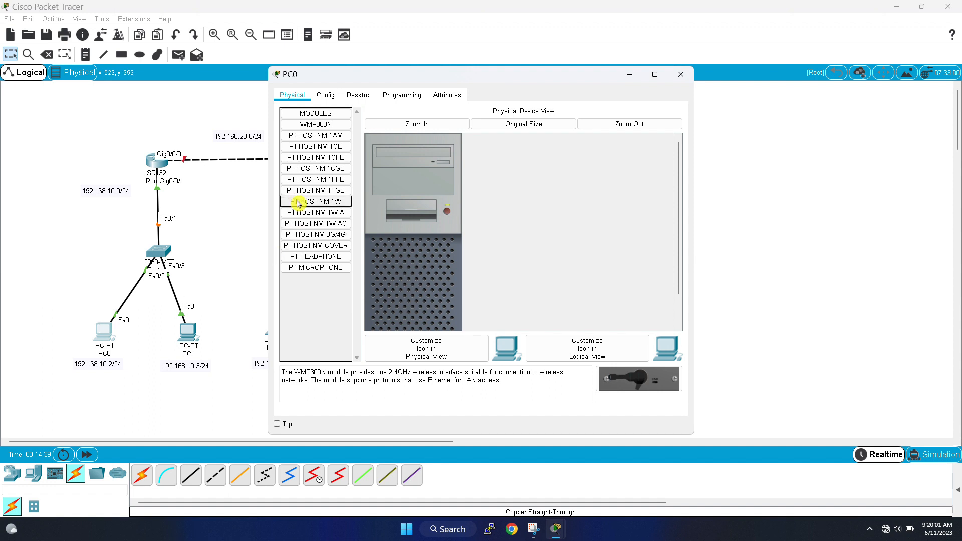
click(356, 97)
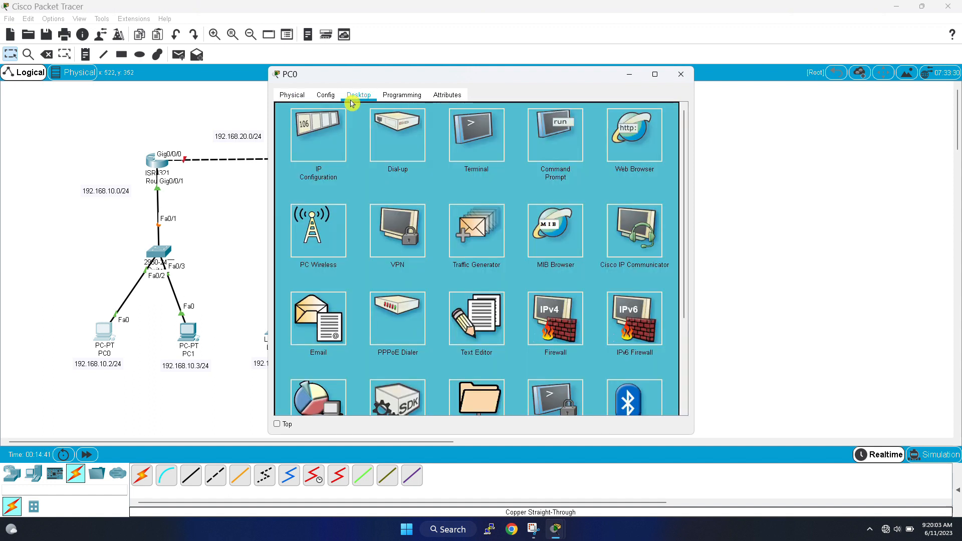
click(323, 141)
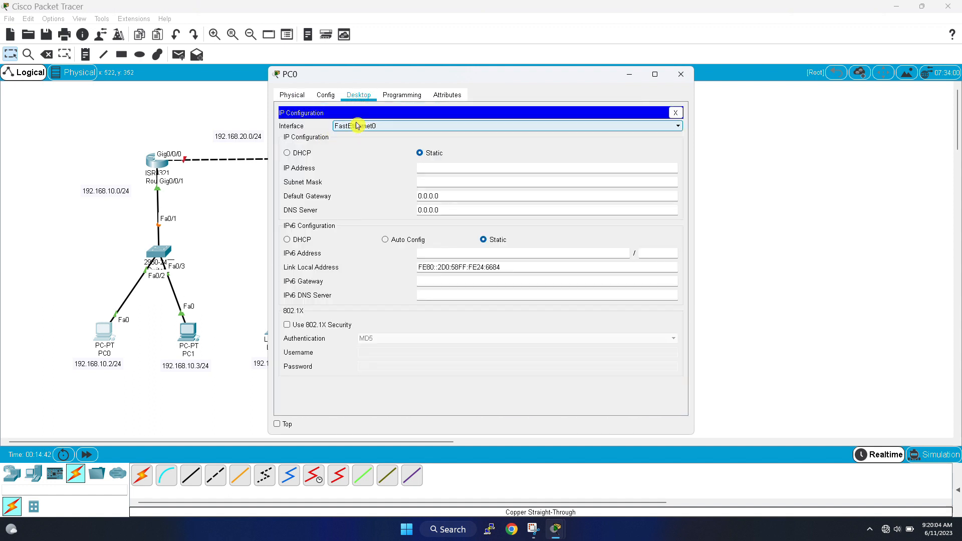
click(433, 168)
text(192)
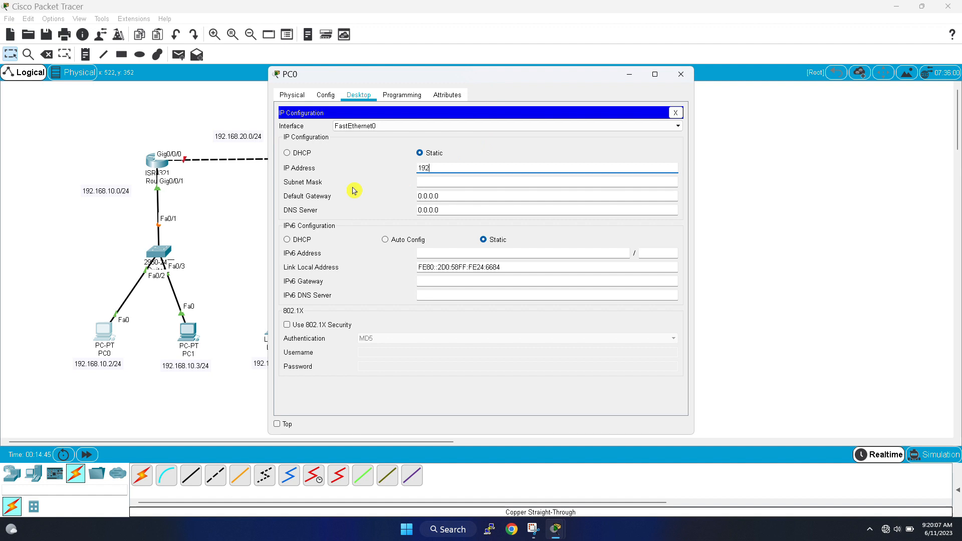
text(.168.10.2)
click(354, 191)
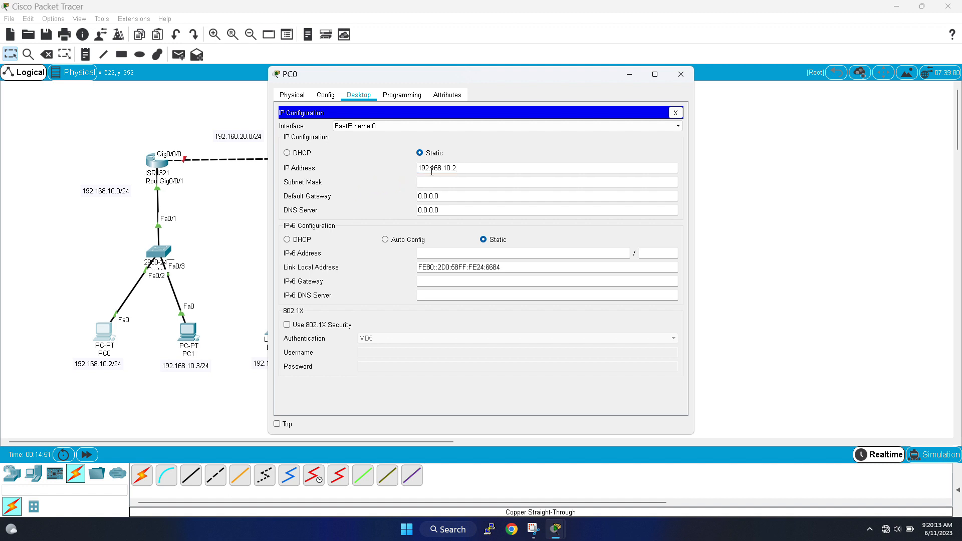
Fill in PC0's subnet mask 255.255.255.0 and default gateway 192.168.10.1, and close its window.
click(449, 182)
key(BackSpace)
key(BackSpace)
key(BackSpace)
key(BackSpace)
key(BackSpace)
key(BackSpace)
text(192.168.10.1)
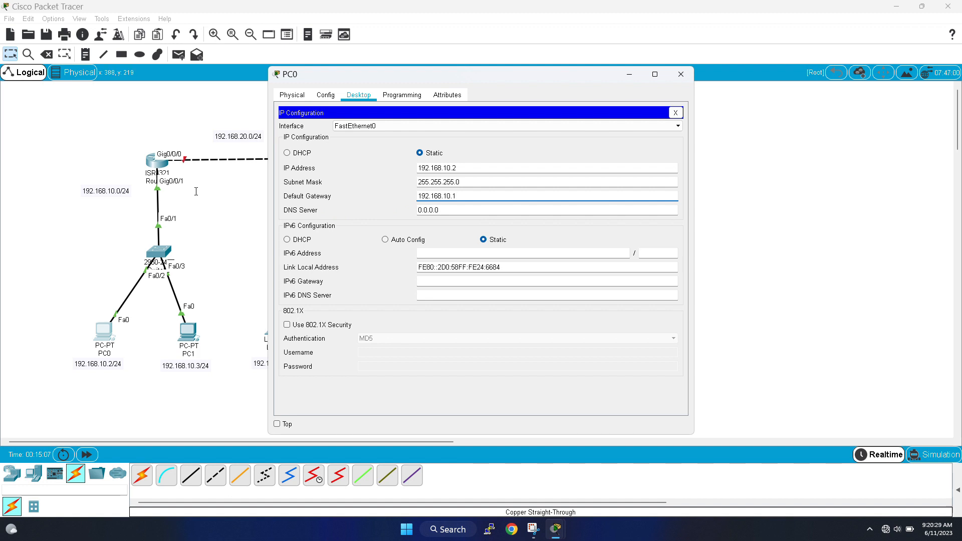
click(681, 74)
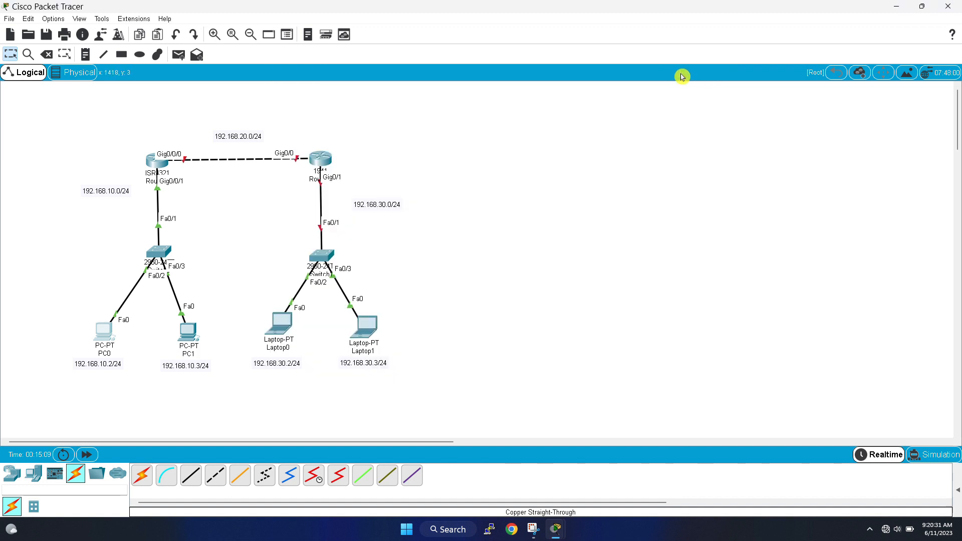
Open PC1's IP configuration and set its static IP address to 192.168.10.3 with subnet mask 255.255.255.0.
click(188, 331)
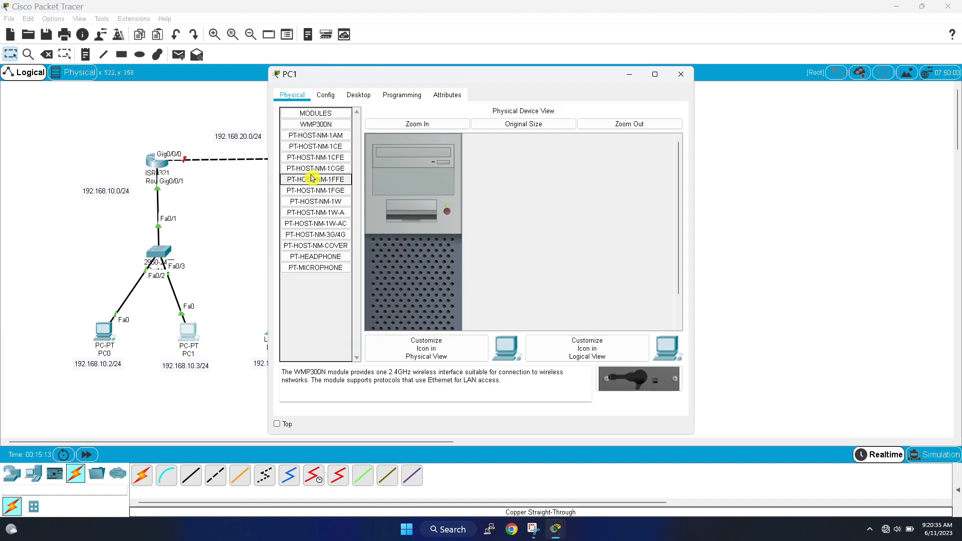
click(362, 97)
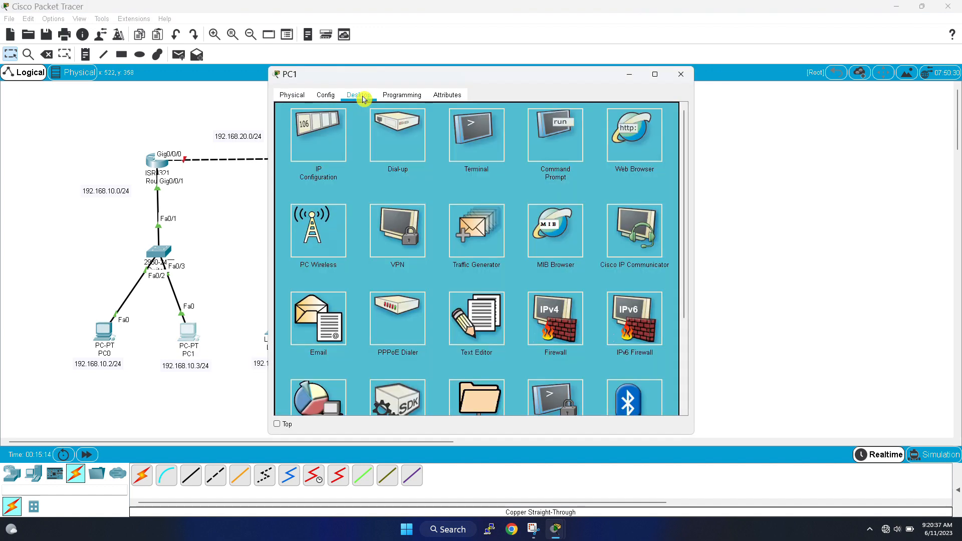
click(341, 124)
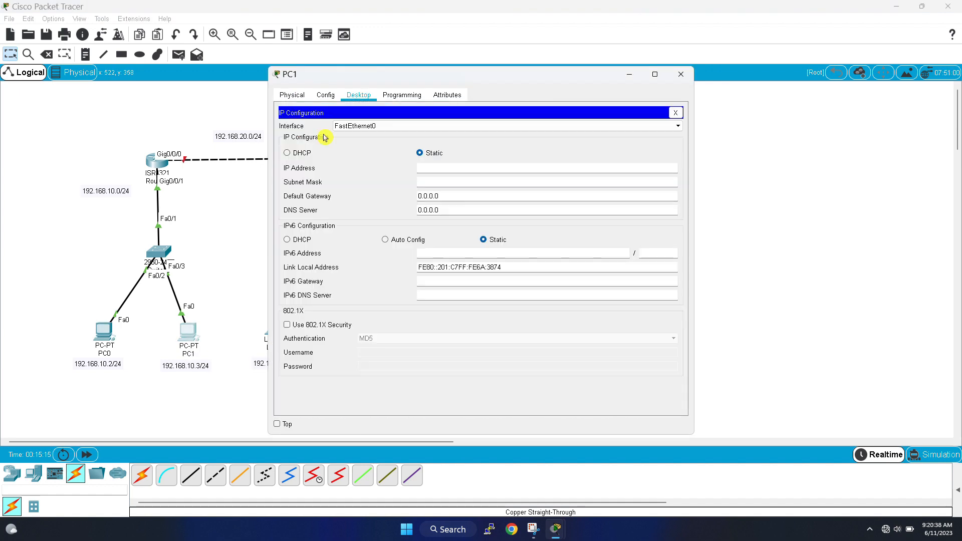
click(439, 166)
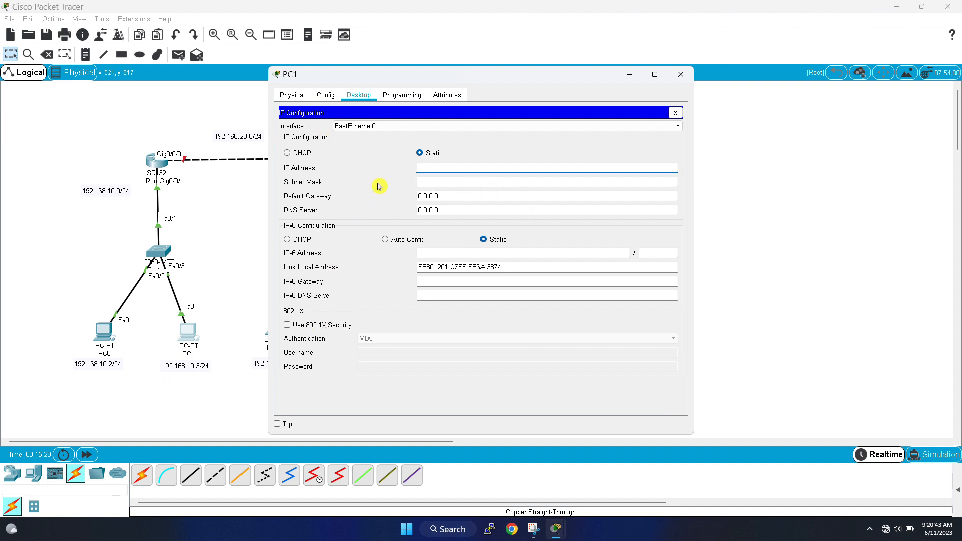
text(192.168.10.3)
key(Tab)
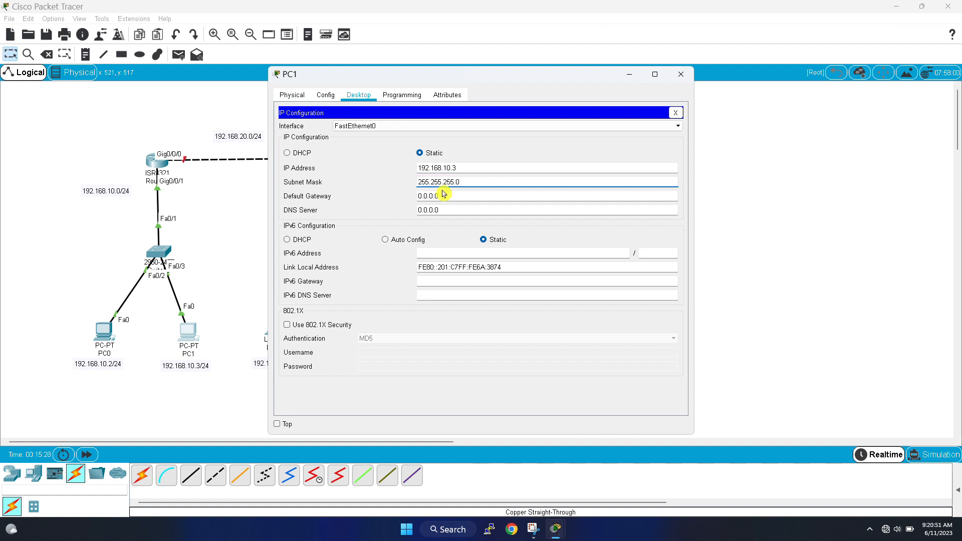
Set PC1's default gateway to 192.168.10.1 and close its window.
click(445, 195)
key(BackSpace)
key(BackSpace)
key(BackSpace)
key(BackSpace)
key(BackSpace)
key(BackSpace)
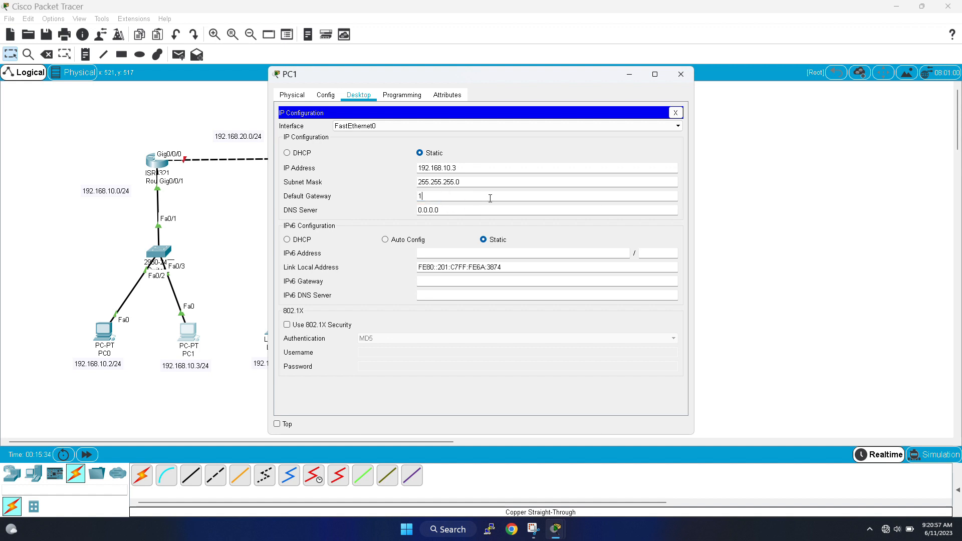
text(192.168.10.1)
click(459, 200)
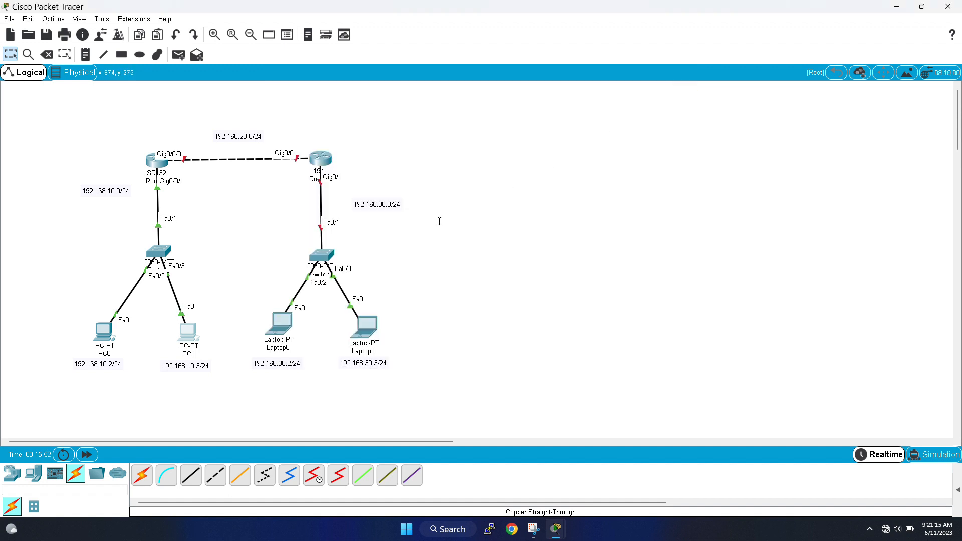
Open Router1's command line in an enlarged window clear of the topology and decline the initial configuration dialog.
click(320, 158)
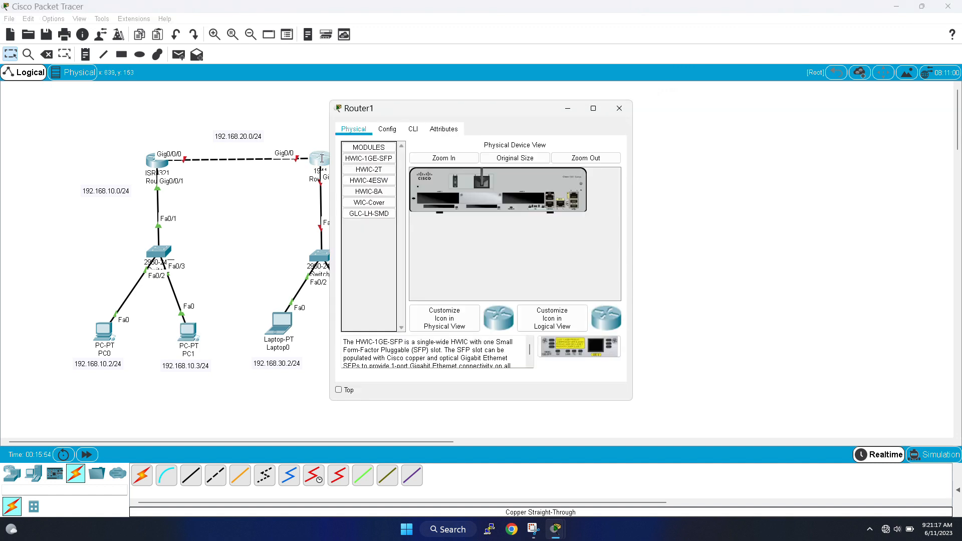
drag(504, 112, 617, 114)
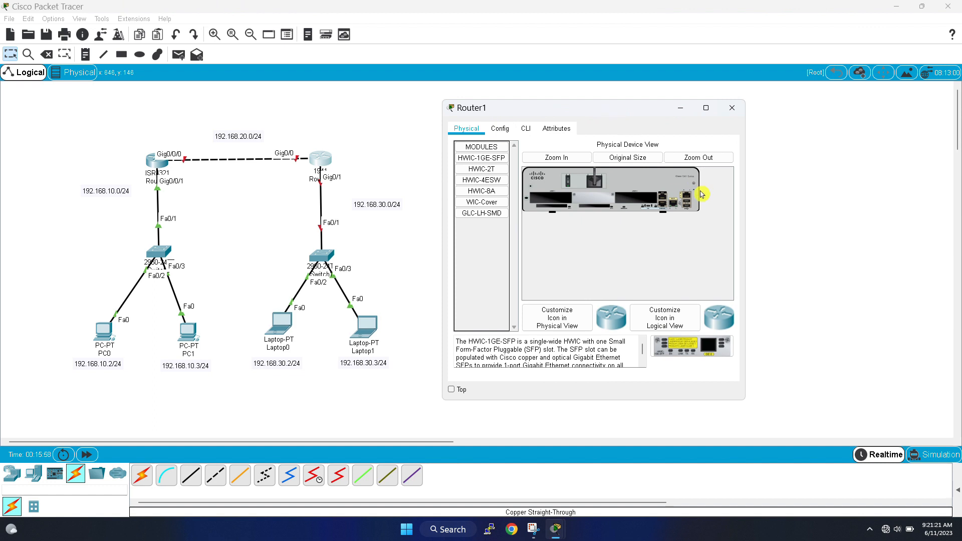
drag(745, 226, 820, 218)
click(525, 129)
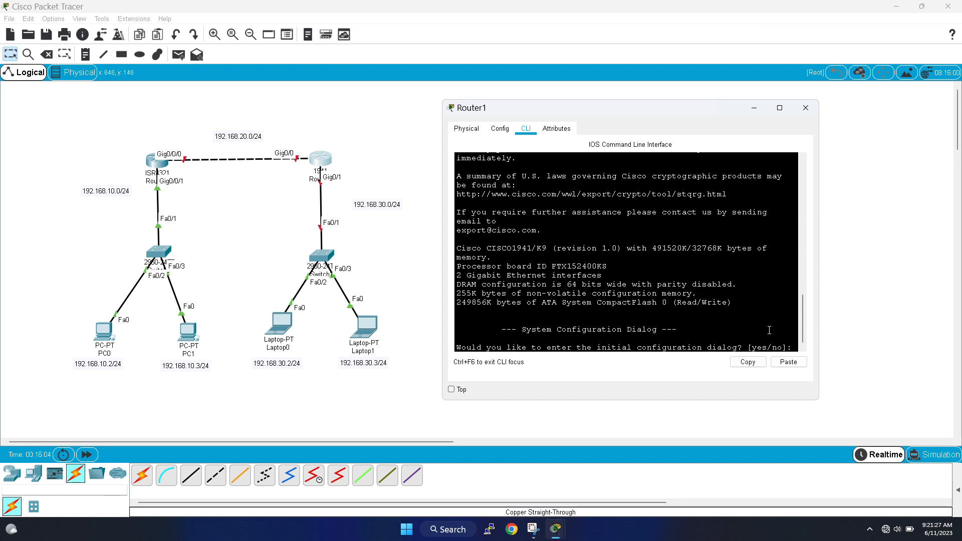
text(no)
key(Return)
key(Return)
key(Return)
key(Return)
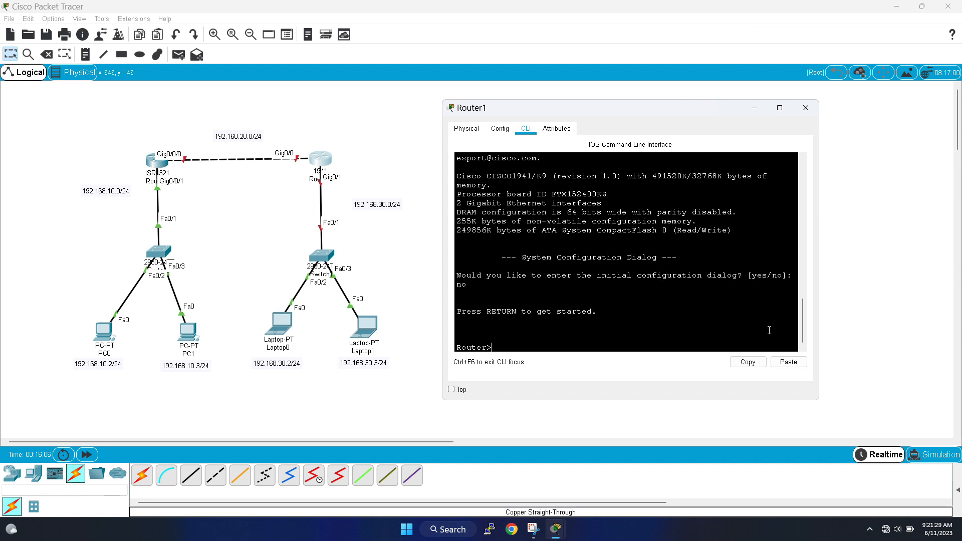
Enter privileged EXEC mode and global configuration mode on Router1.
text(ena)
key(Tab)
key(Return)
key(Return)
key(Return)
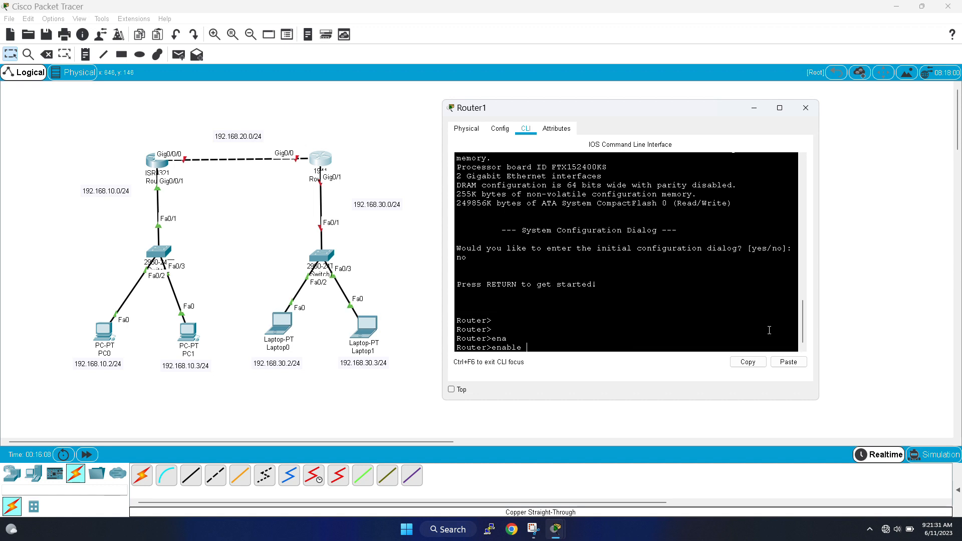
text(conf t)
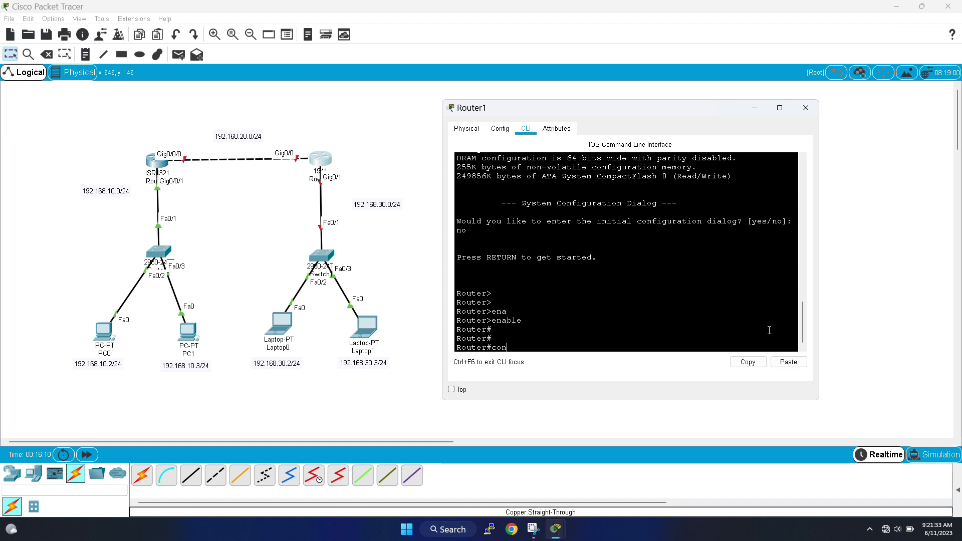
key(Tab)
key(Return)
key(Return)
key(Return)
key(Return)
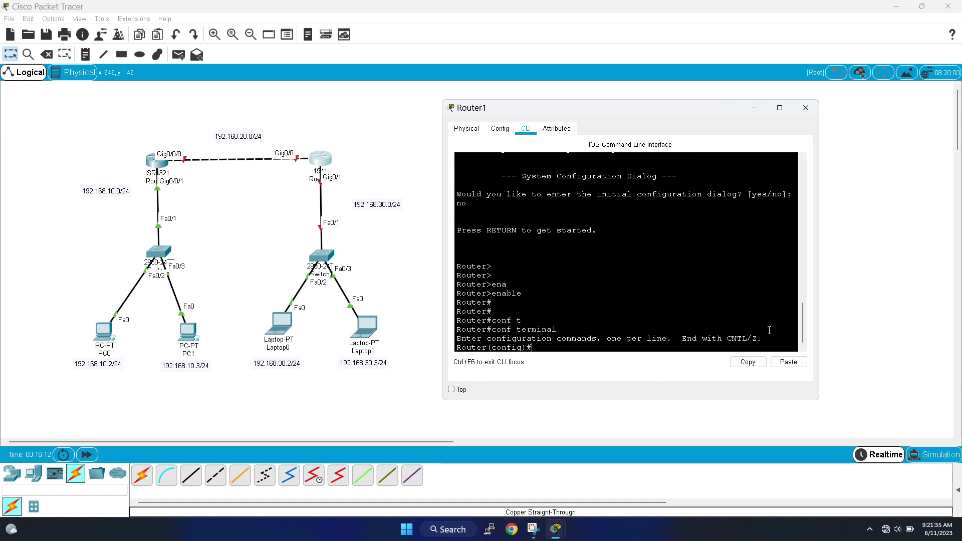
Assign IP address 192.168.20.2 with mask 255.255.255.0 to Router1's gigabitEthernet 0/0 interface.
text(int)
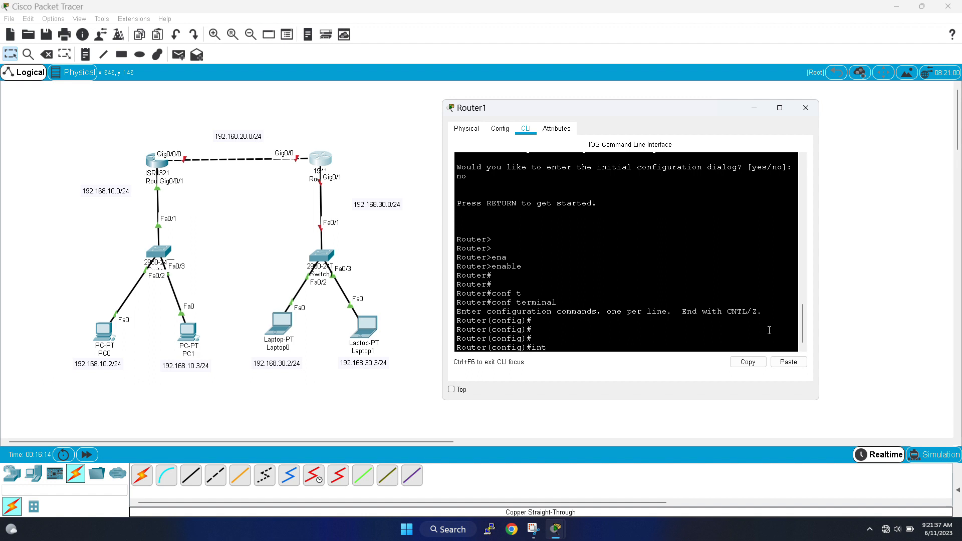
key(Tab)
text(gi)
key(Tab)
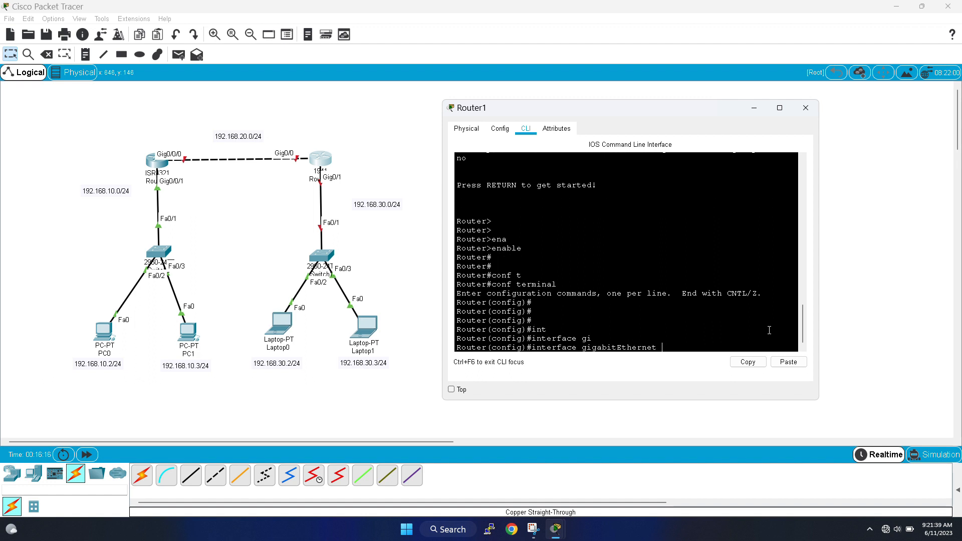
text(0/0)
key(Return)
text(ip add)
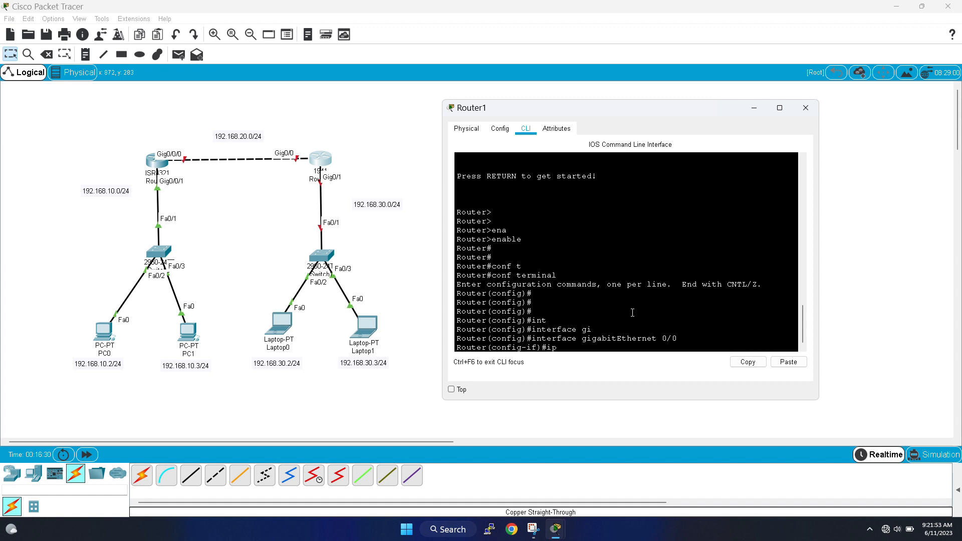
key(Tab)
text(1)
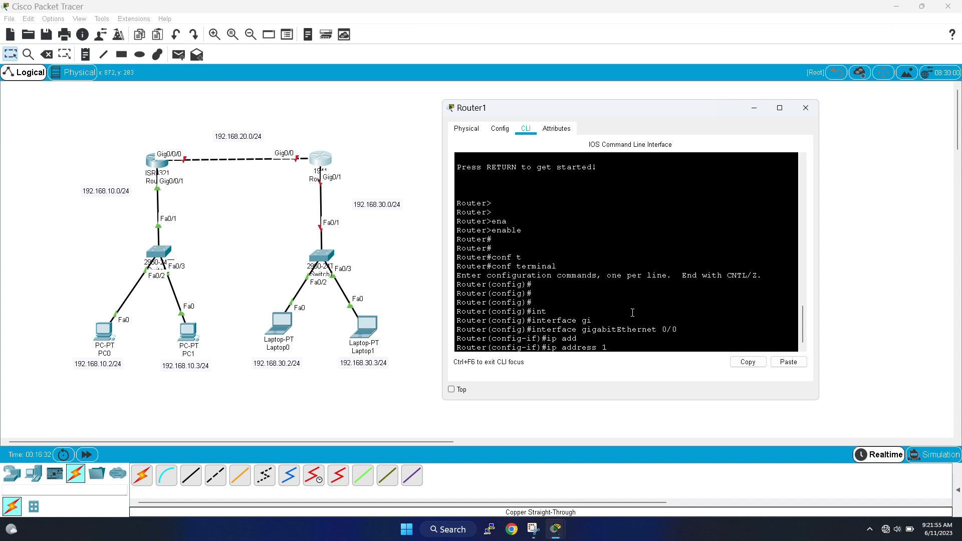
text(92.168.20.2 255.255.255.0)
key(Return)
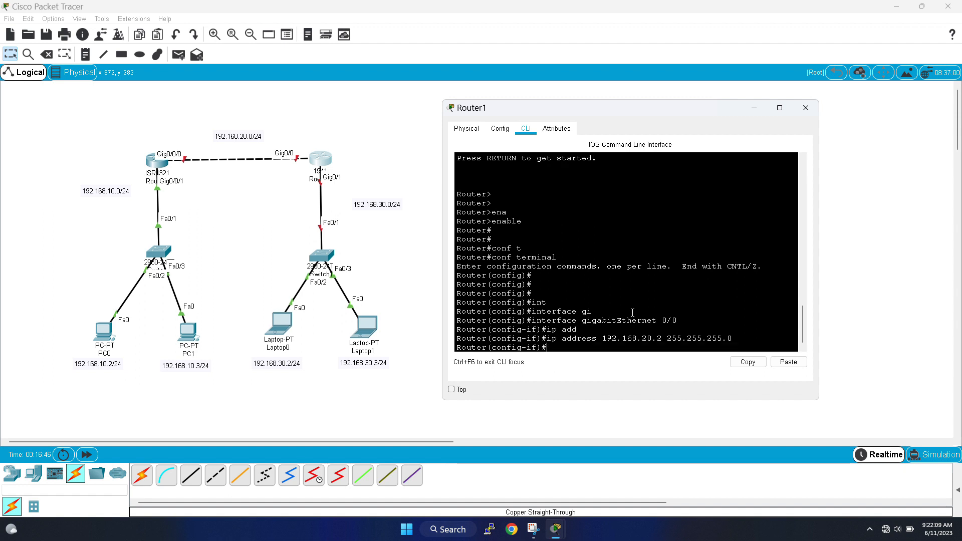
Enable Router1's gigabitEthernet 0/0 with no shutdown and exit to global configuration mode.
text(no sh)
key(Tab)
key(Return)
key(Return)
key(Return)
key(Return)
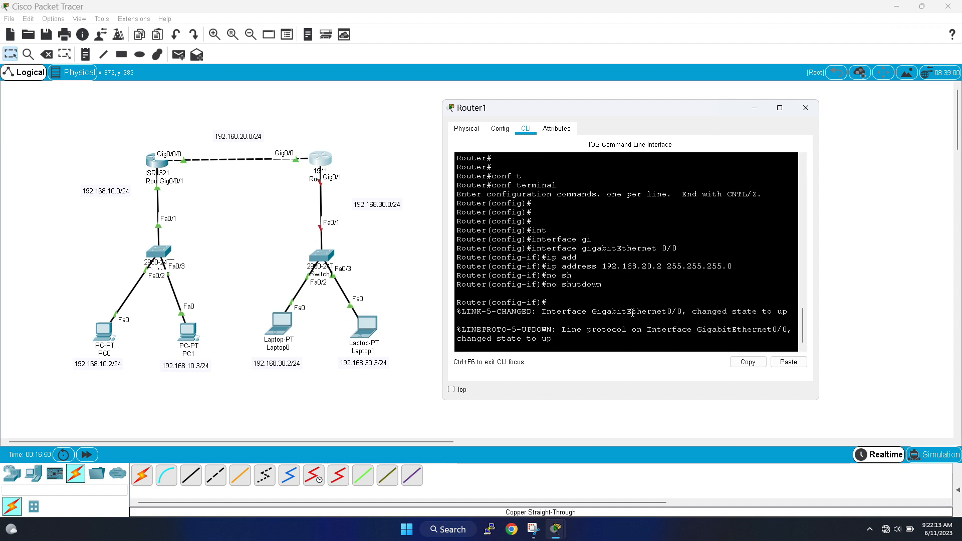
text(ex)
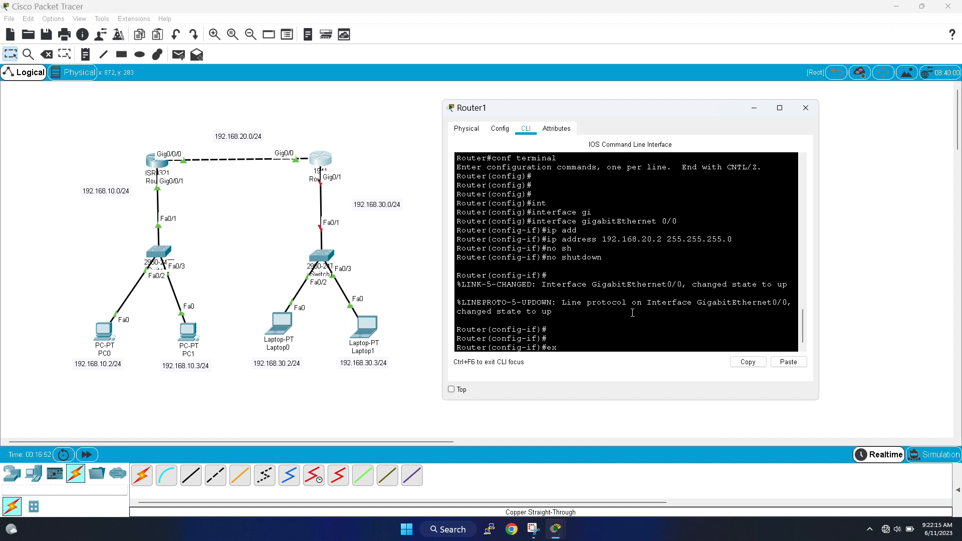
text(it)
key(Return)
key(Return)
key(Return)
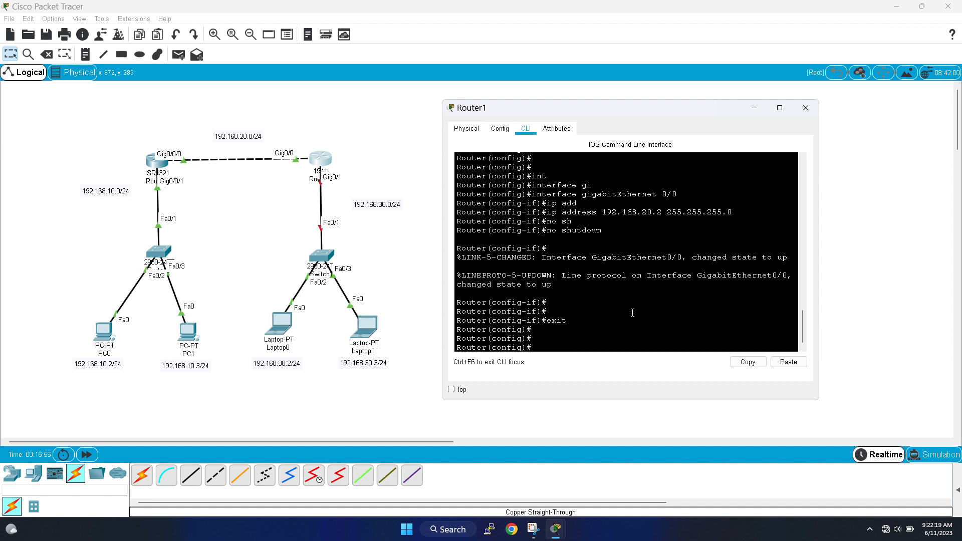
Assign IP address 192.168.30.1 with mask 255.255.255.0 to Router1's gigabitEthernet 0/1 interface.
text(i)
text(nt)
key(Tab)
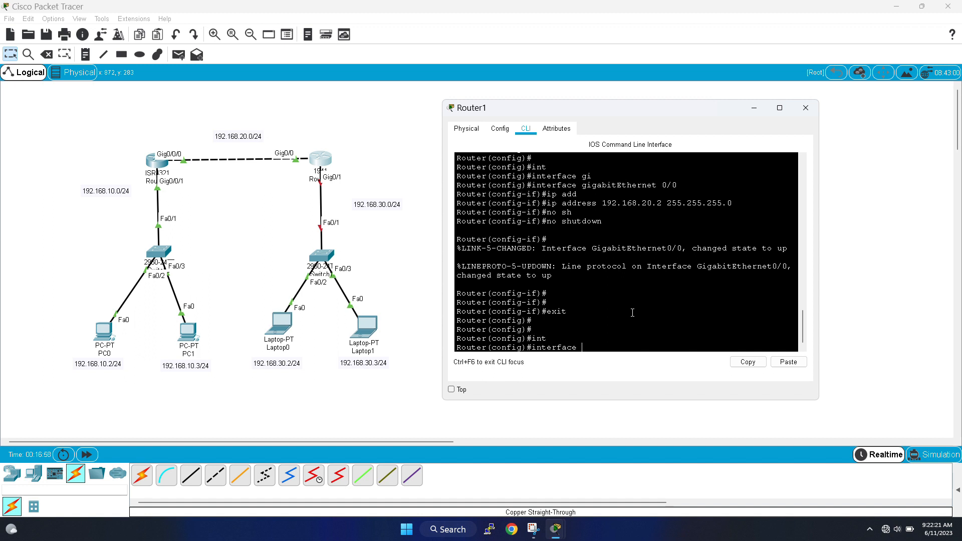
text(gi)
key(Tab)
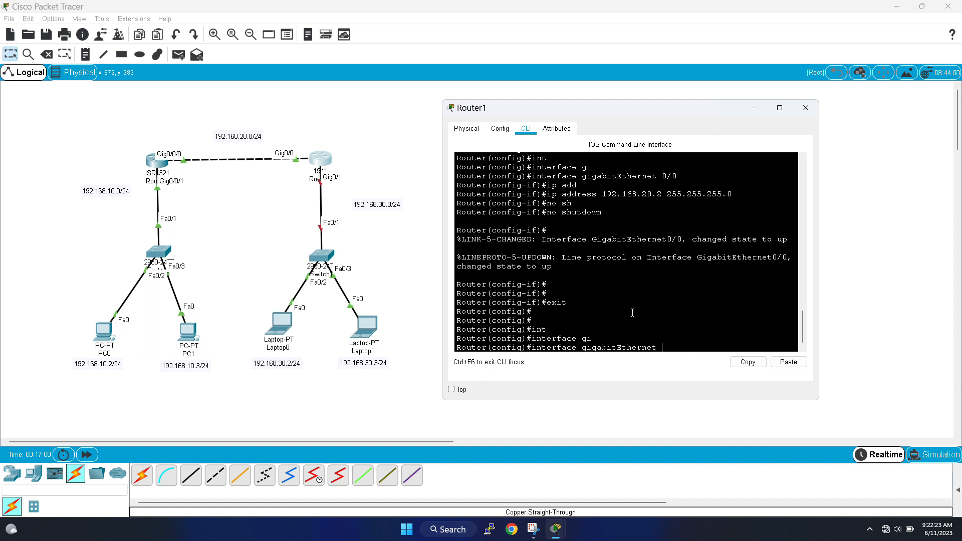
text(0/1)
key(Return)
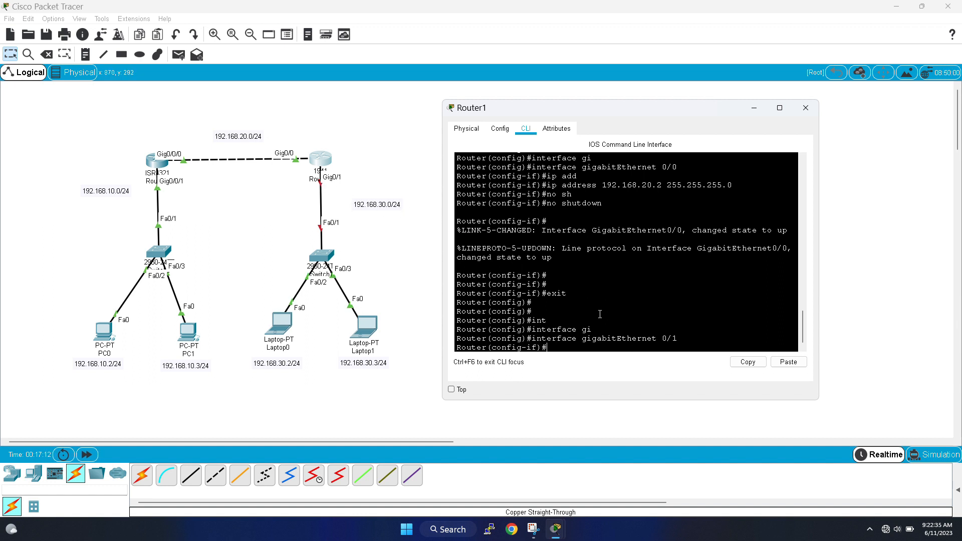
text(ip add)
key(Tab)
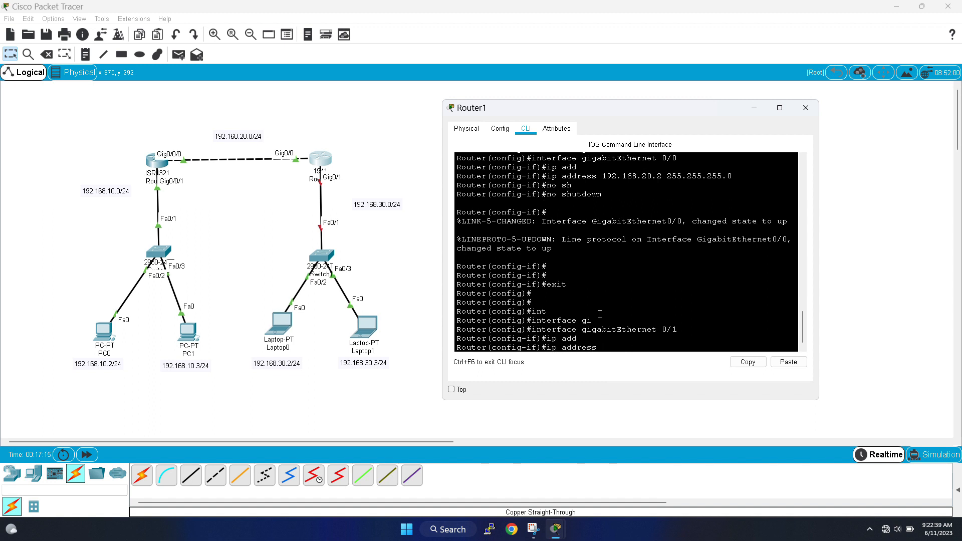
text(192.168.30.1 255.25)
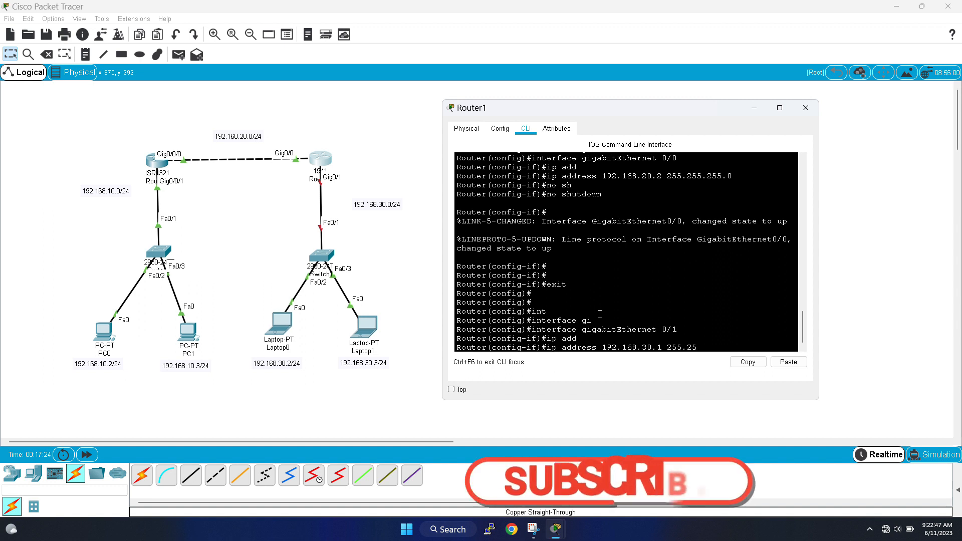
text(5.255.0)
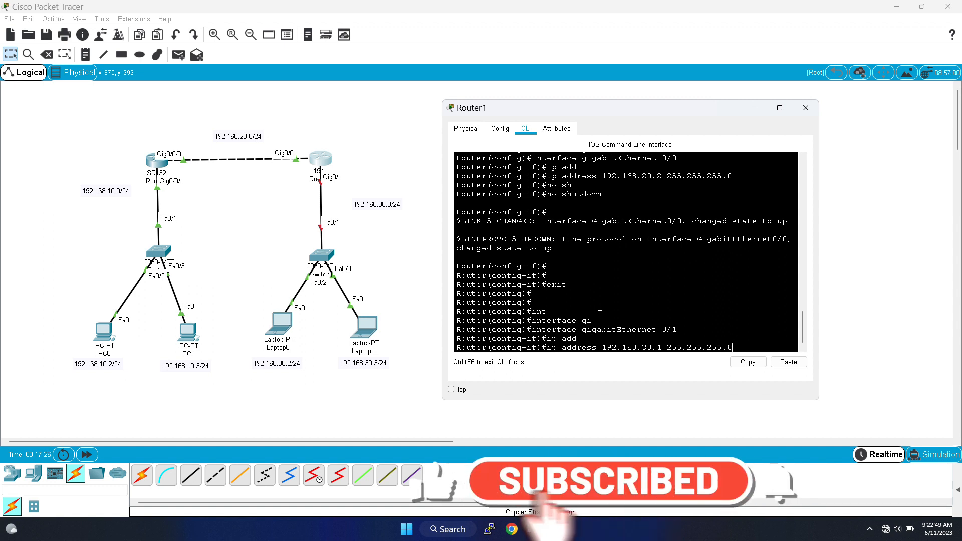
key(Return)
Enable gigabitEthernet 0/1 with no shutdown, exit to global configuration mode and close Router1's window.
text(nfig-if)#n)
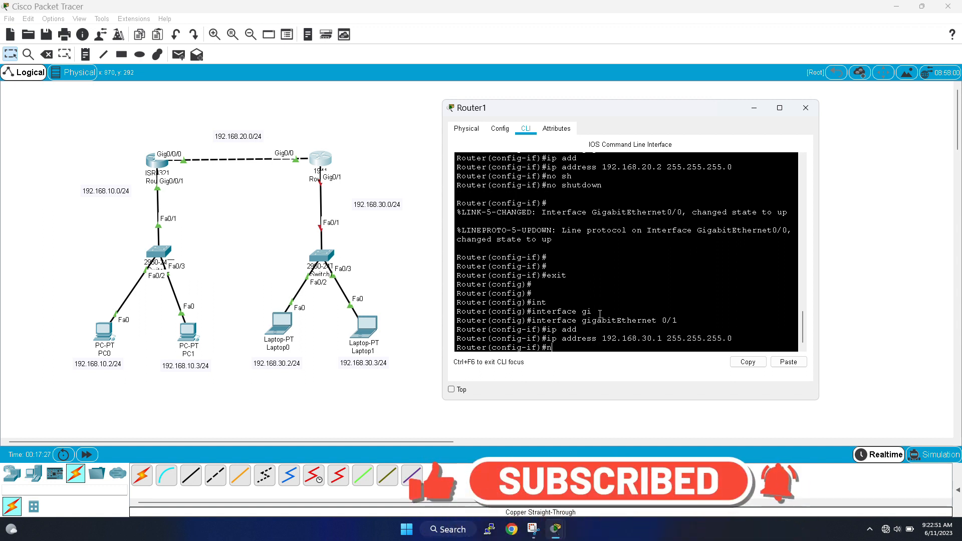
text(o sh)
key(Tab)
key(Return)
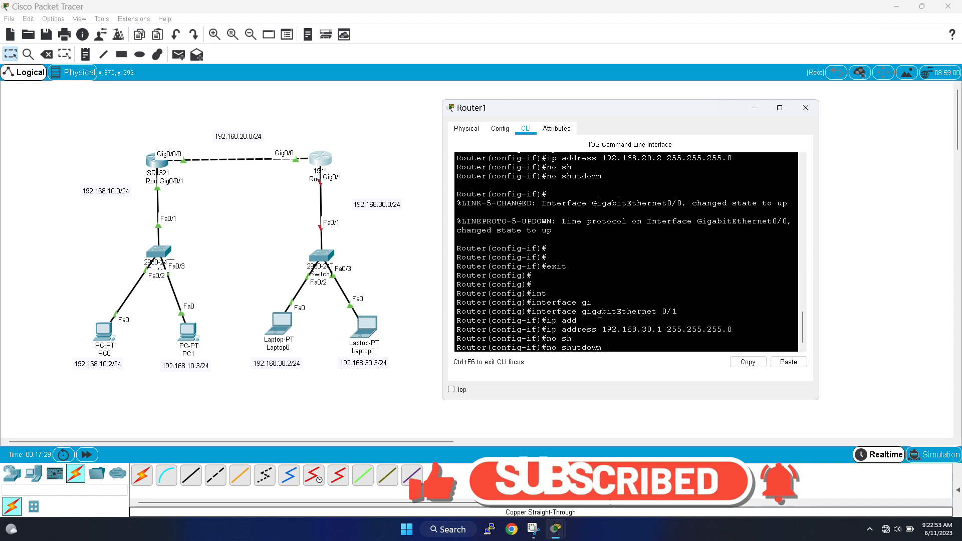
key(Return)
key(Return)
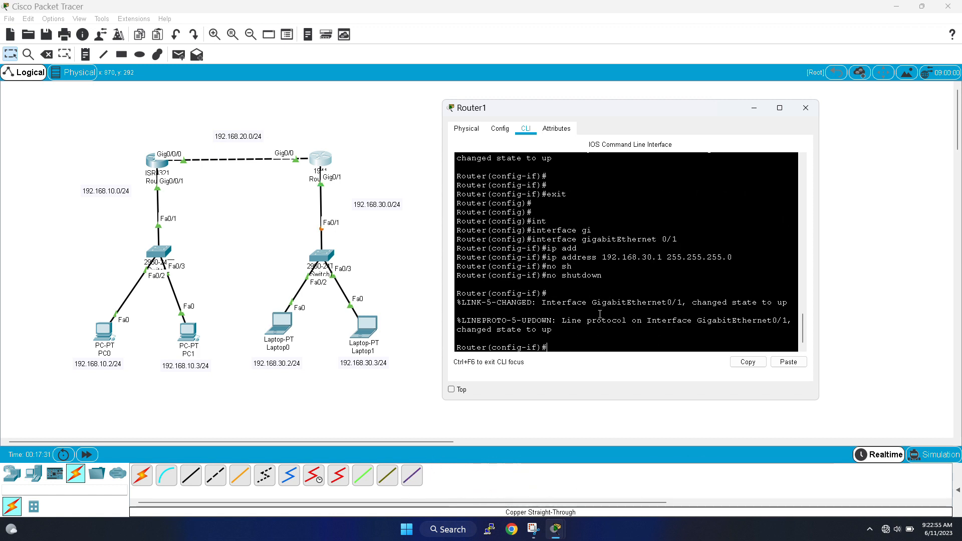
text(exit)
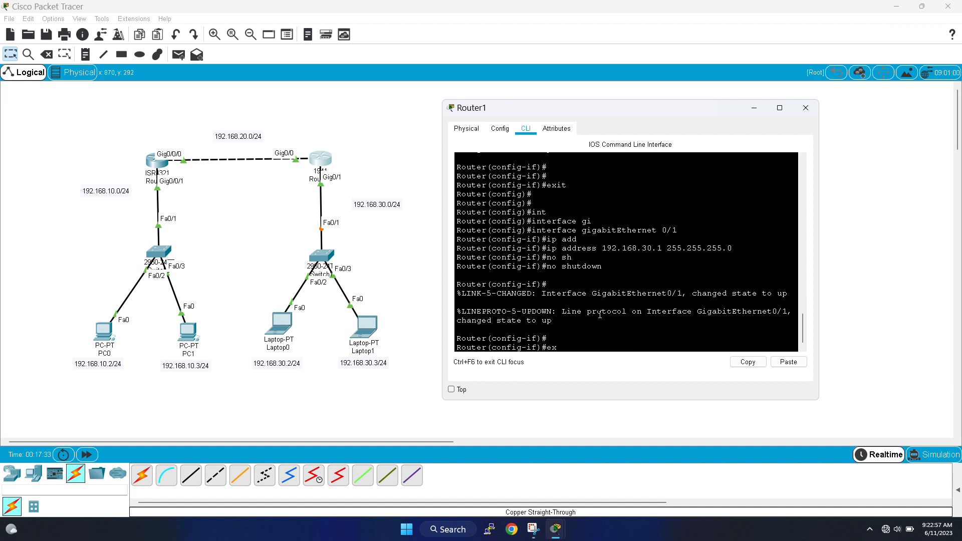
key(Return)
key(Return)
key(Return)
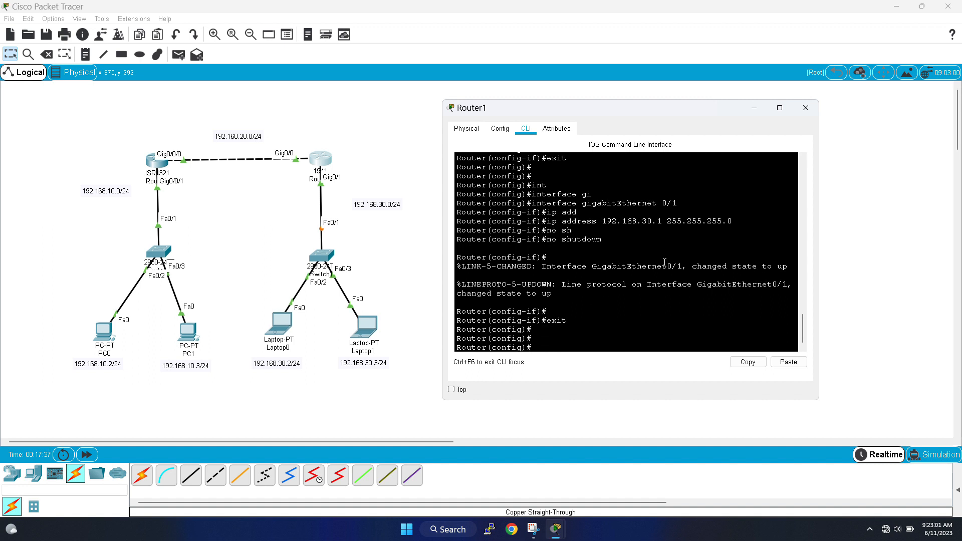
click(805, 108)
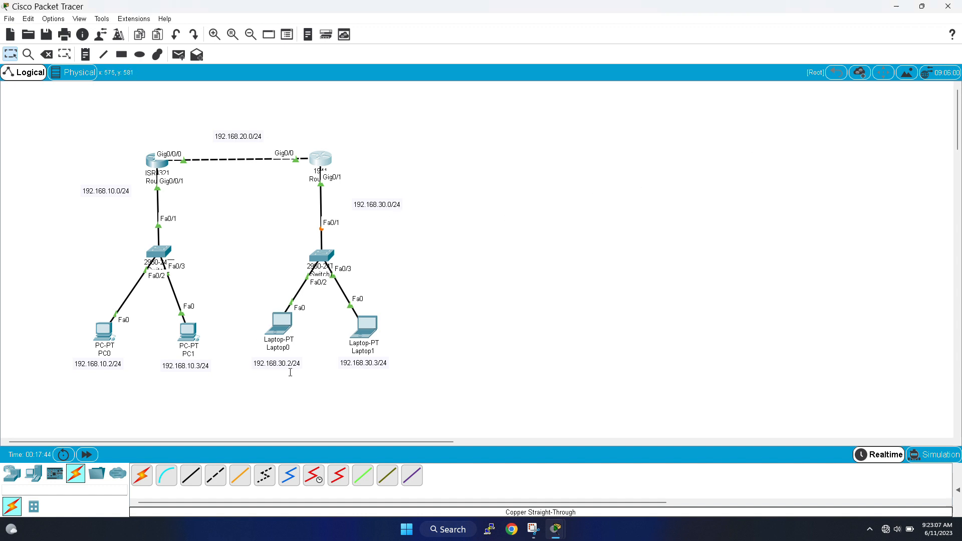
Give Laptop0 the static IP address 192.168.30.2 with subnet mask 255.255.255.0.
click(279, 324)
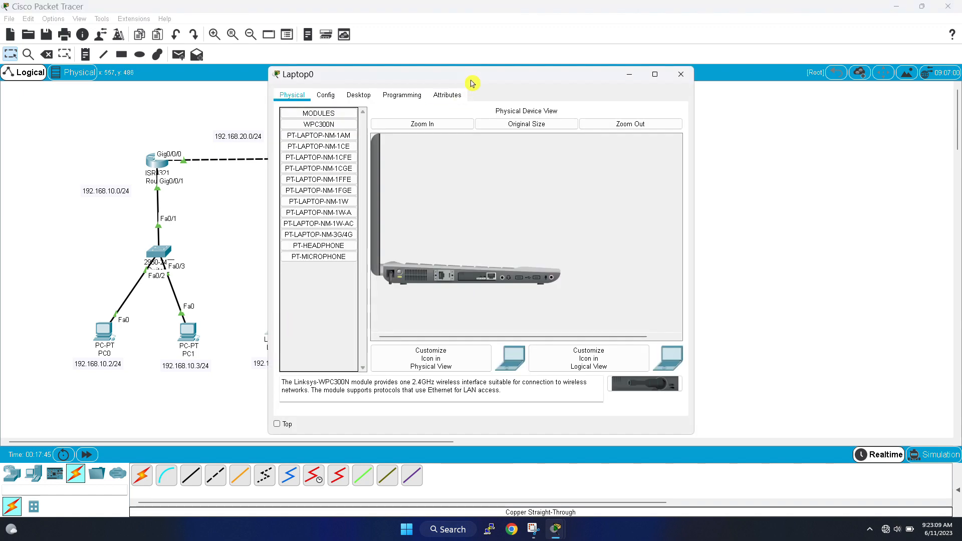
drag(475, 75, 599, 90)
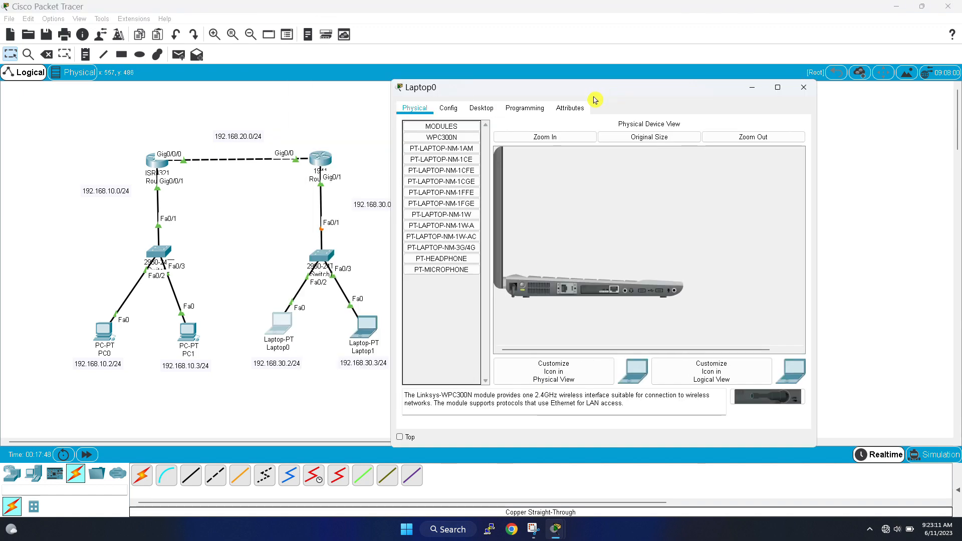
click(484, 108)
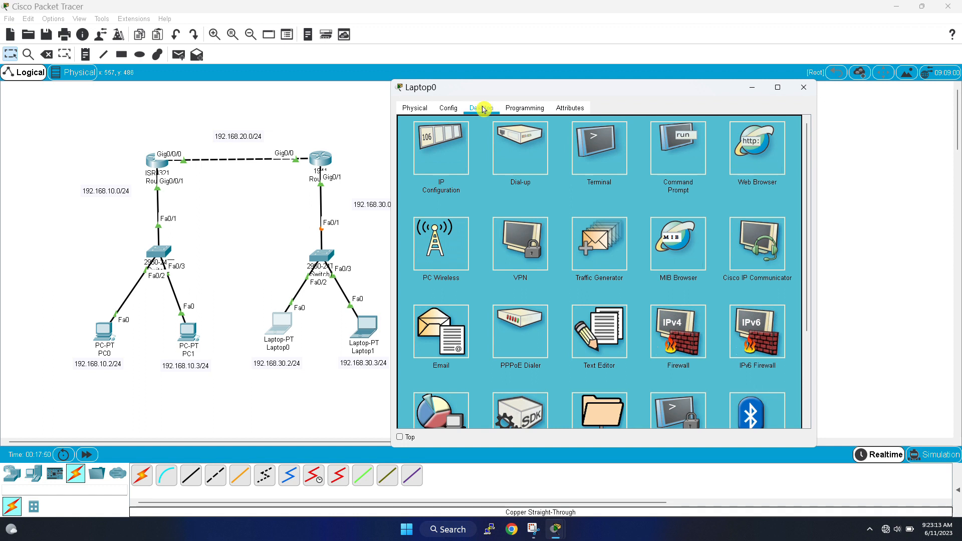
click(444, 165)
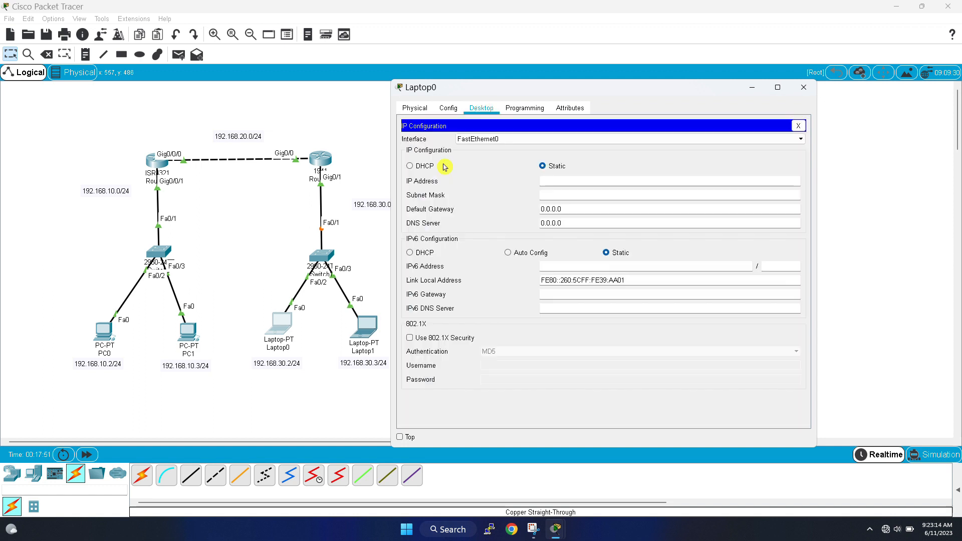
click(562, 182)
text(19)
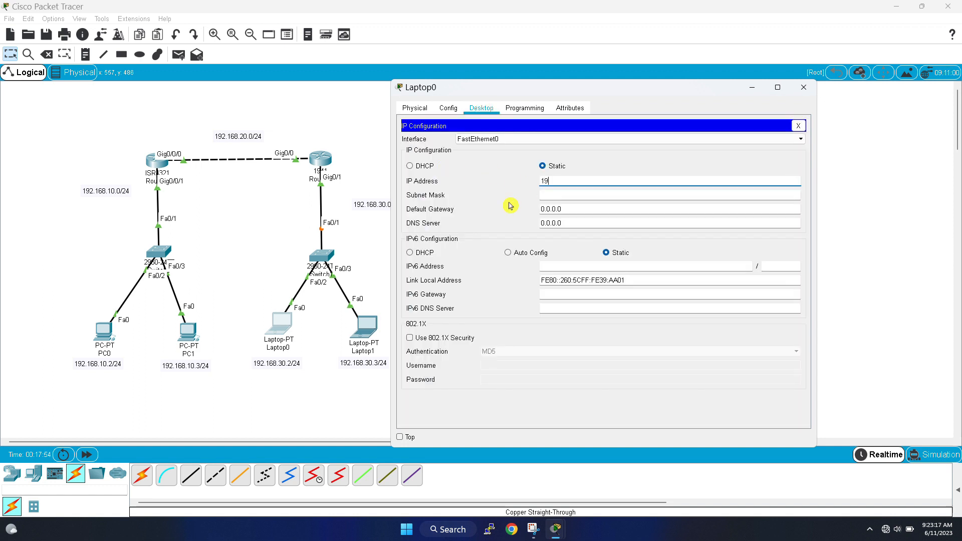
text(2.168)
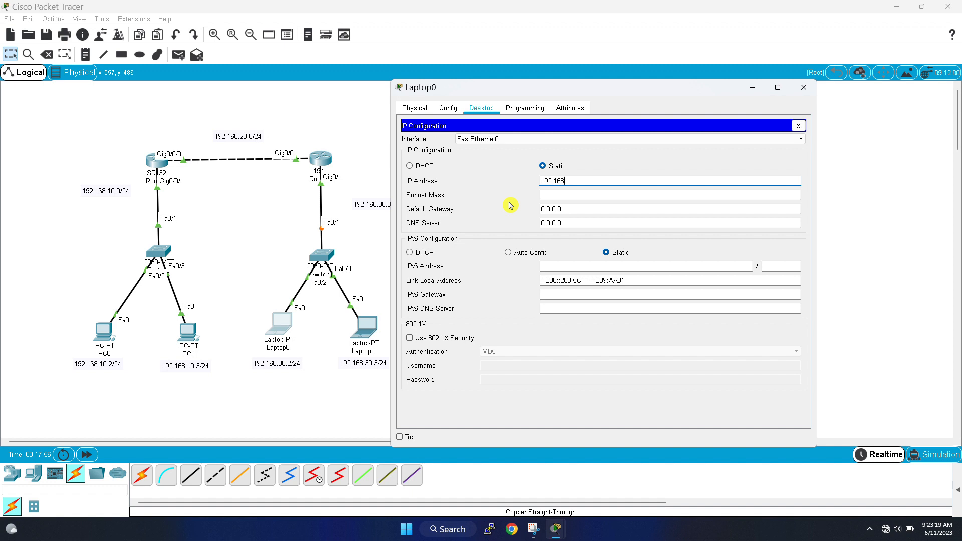
text(.30.2)
click(541, 196)
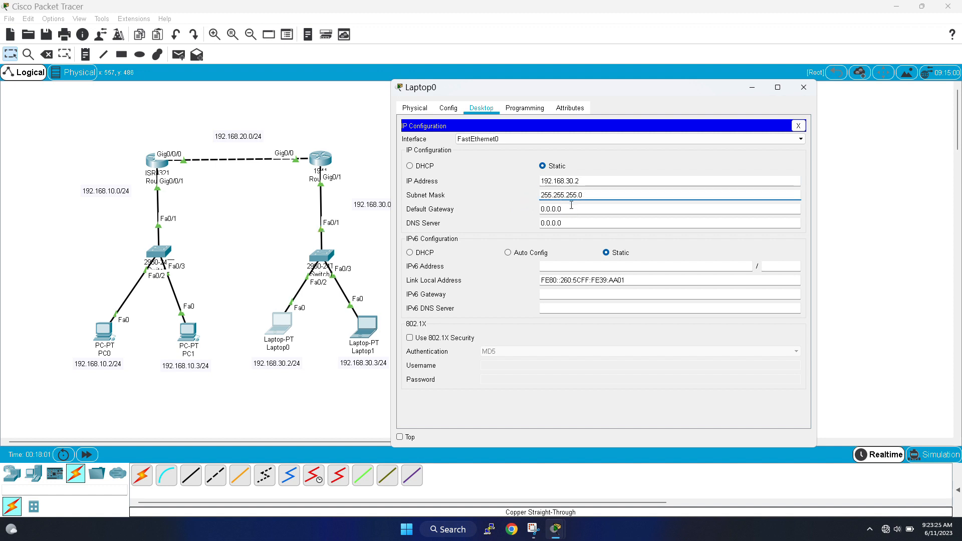
Set Laptop0's default gateway to 192.168.30.1 and close its window.
click(571, 209)
key(BackSpace)
key(BackSpace)
key(BackSpace)
key(BackSpace)
key(BackSpace)
key(BackSpace)
key(BackSpace)
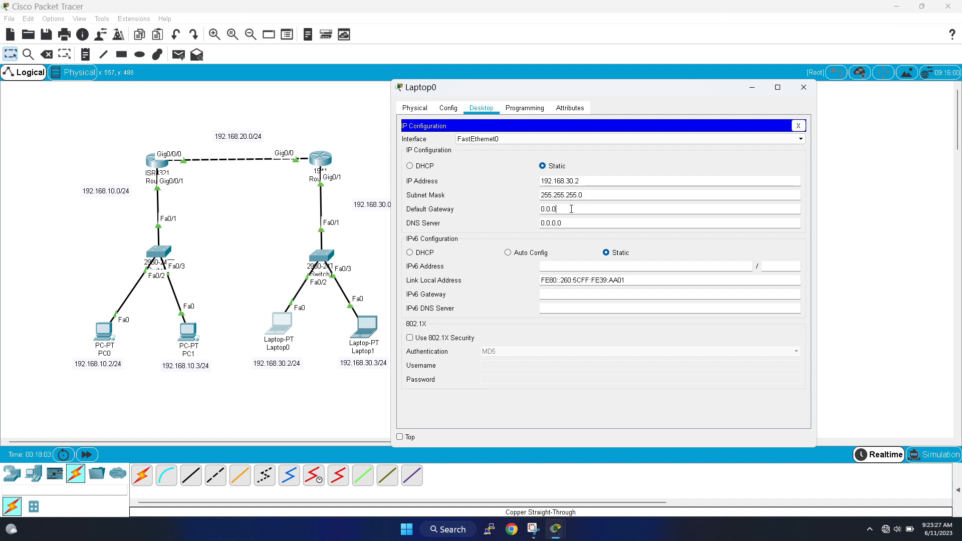
text(192.168.30.1)
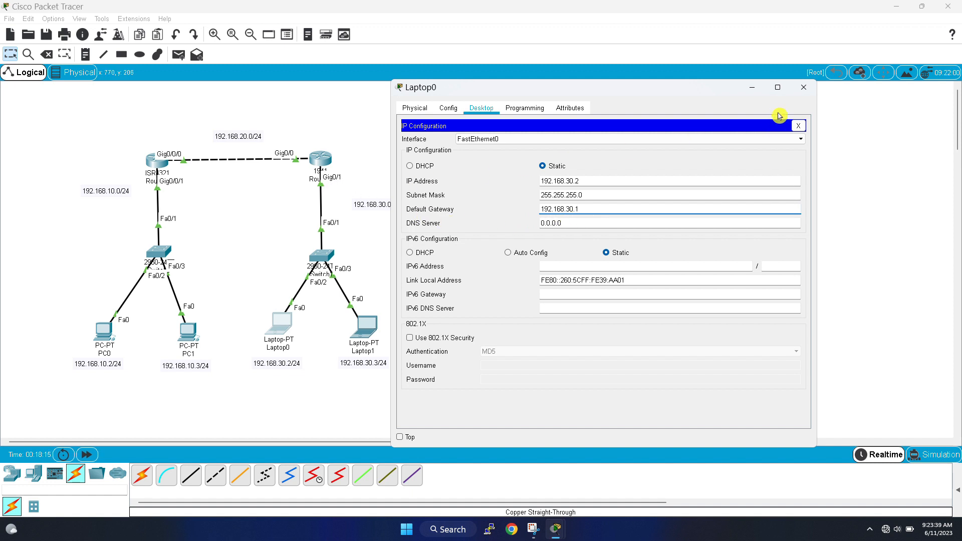
click(805, 88)
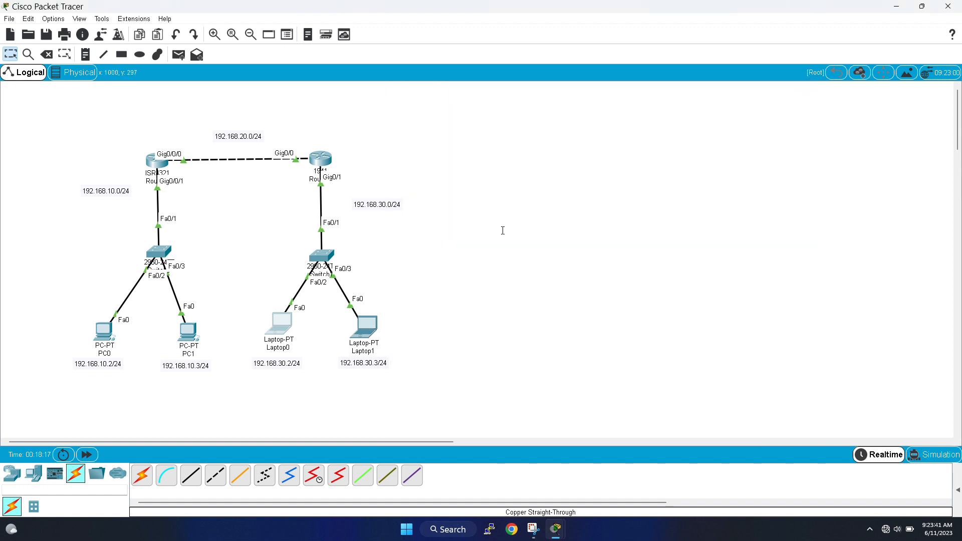
Give Laptop1 the static IP address 192.168.30.3 with subnet mask 255.255.255.0.
click(367, 322)
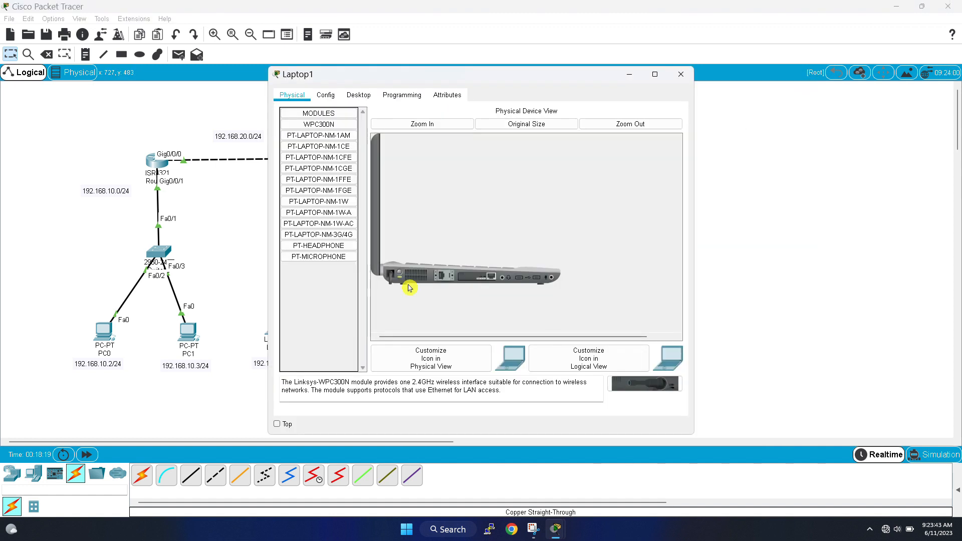
drag(504, 75, 620, 82)
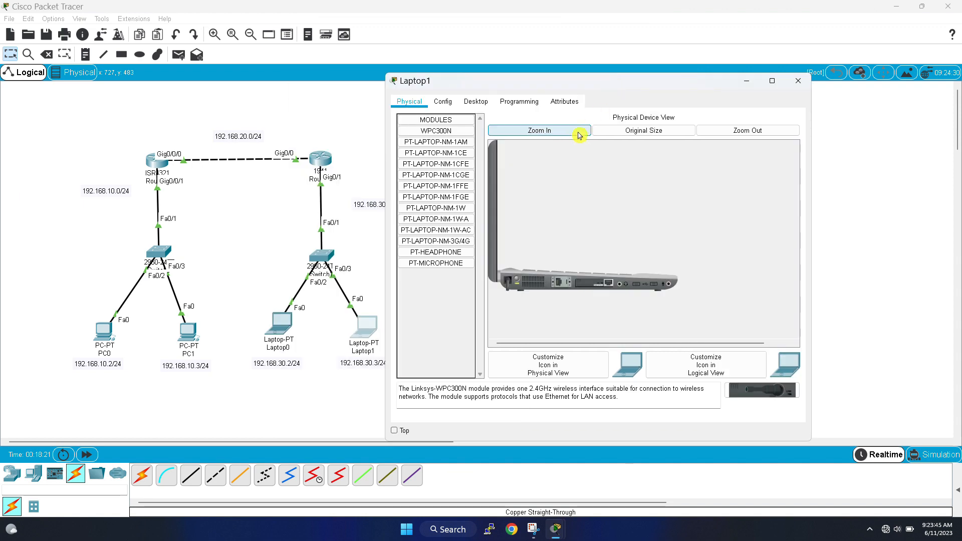
click(484, 105)
click(444, 156)
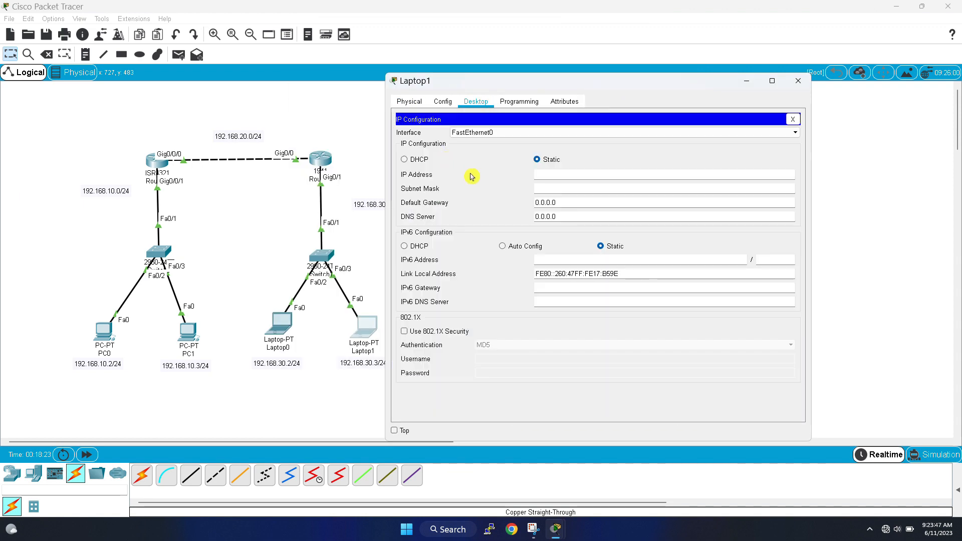
click(556, 174)
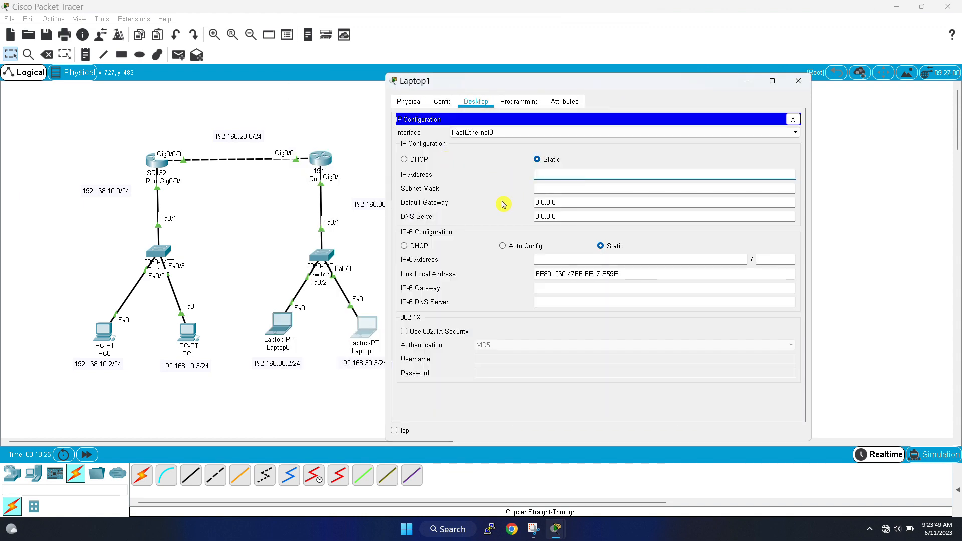
text(192.16)
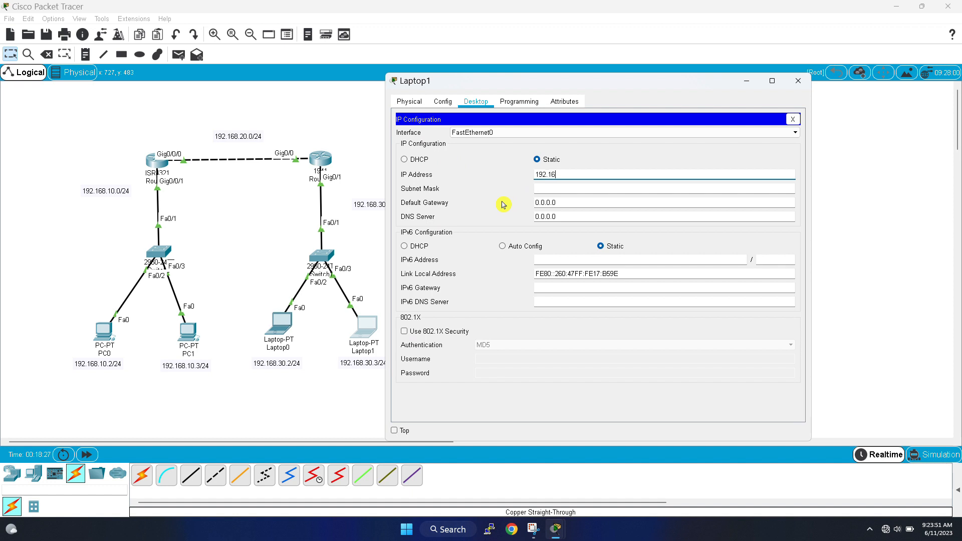
text(8.30.3)
click(548, 188)
Set Laptop1's default gateway to 192.168.30.1 and close its window.
click(559, 200)
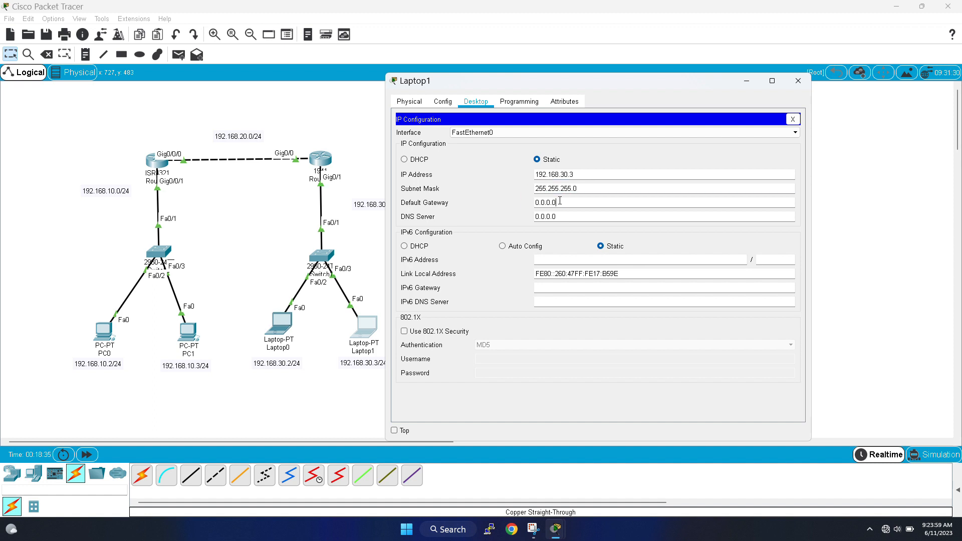
key(BackSpace)
key(BackSpace)
key(BackSpace)
key(BackSpace)
key(BackSpace)
key(BackSpace)
text(192.168.30.1)
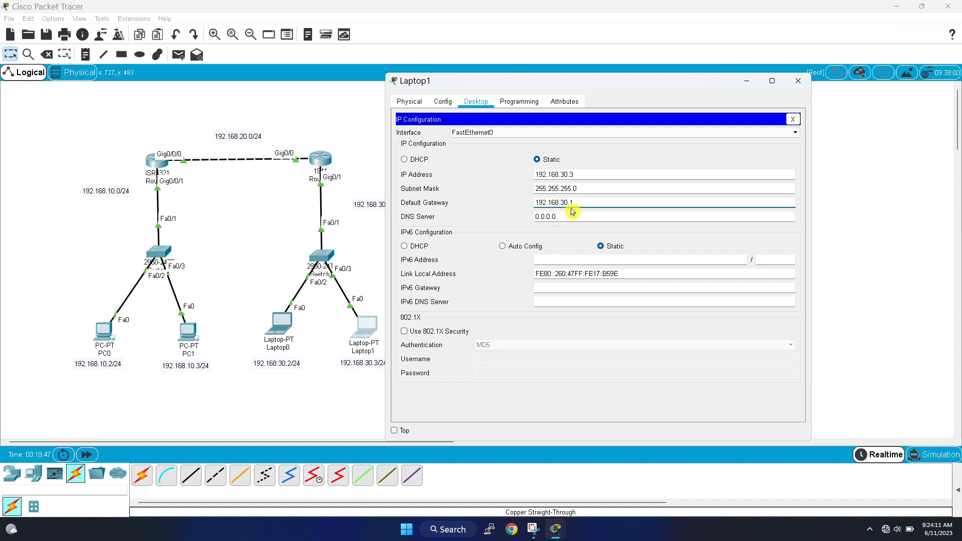
click(803, 82)
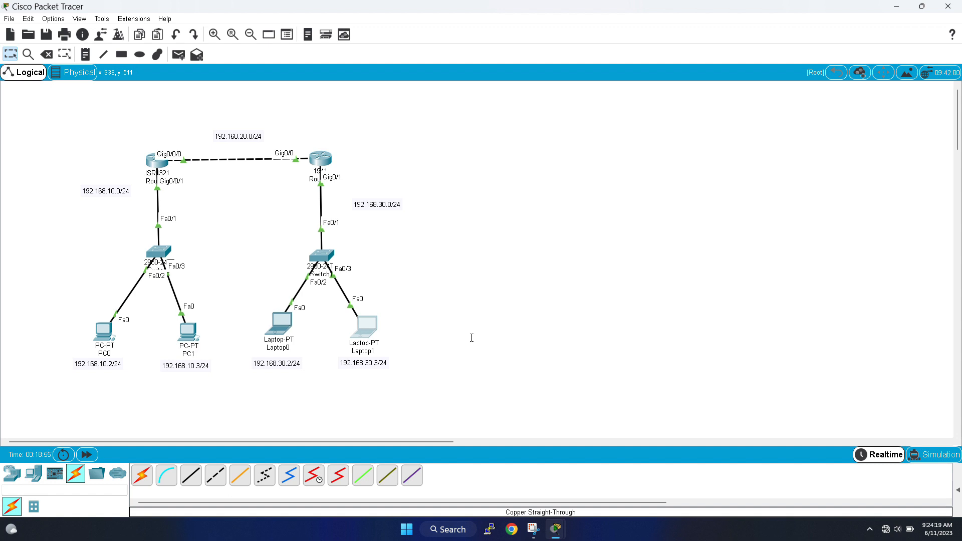
Open Router0's command line, widen its window beside the topology and get a fresh configuration prompt.
click(156, 162)
drag(474, 108, 596, 106)
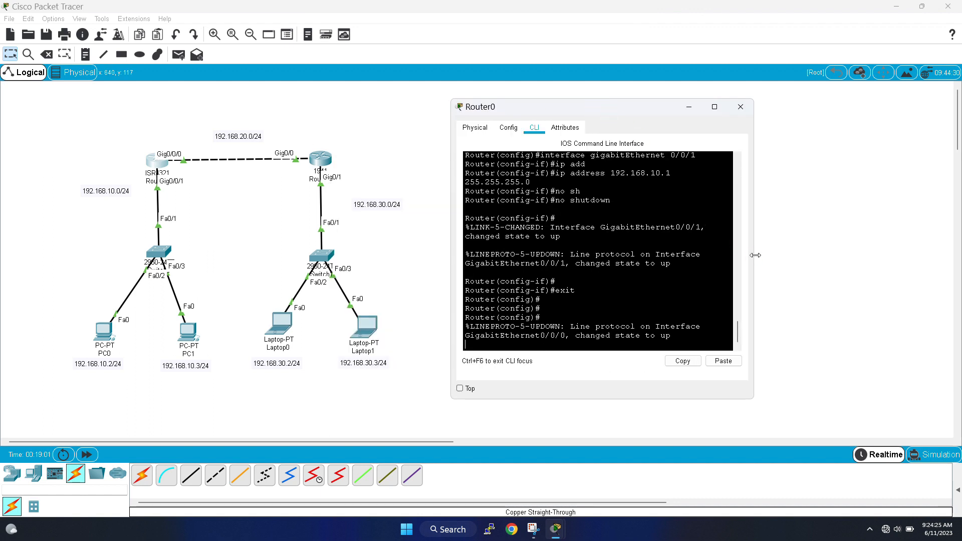
drag(753, 251, 856, 245)
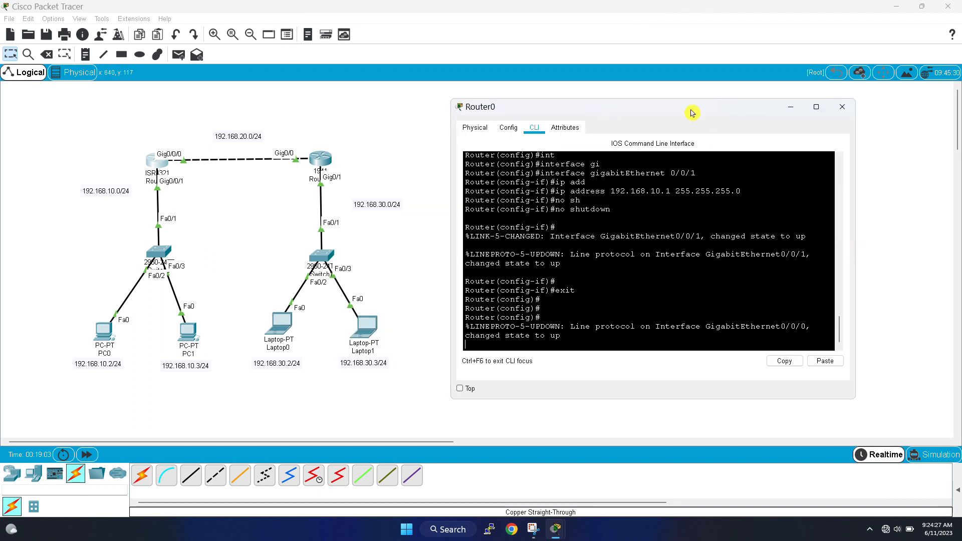
drag(689, 107, 670, 113)
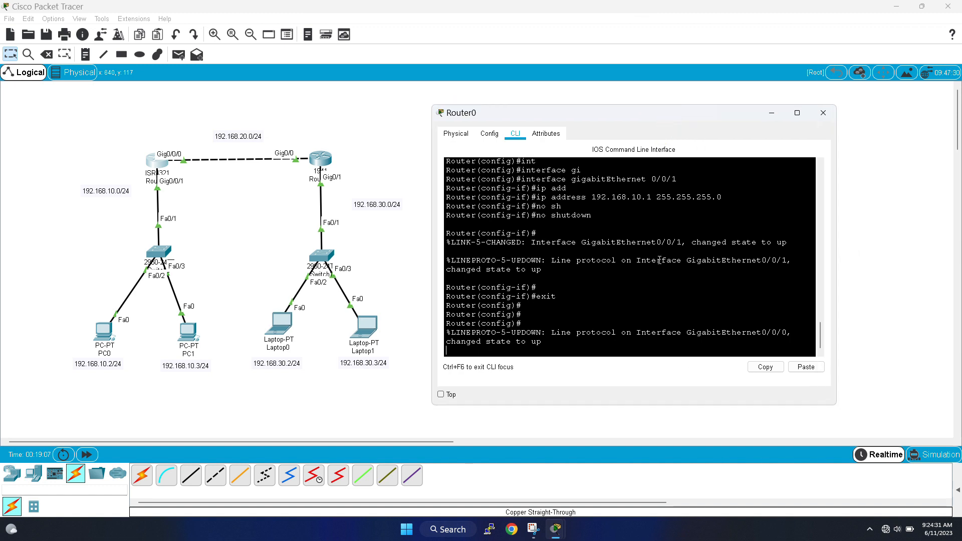
key(Return)
key(Return)
key(Return)
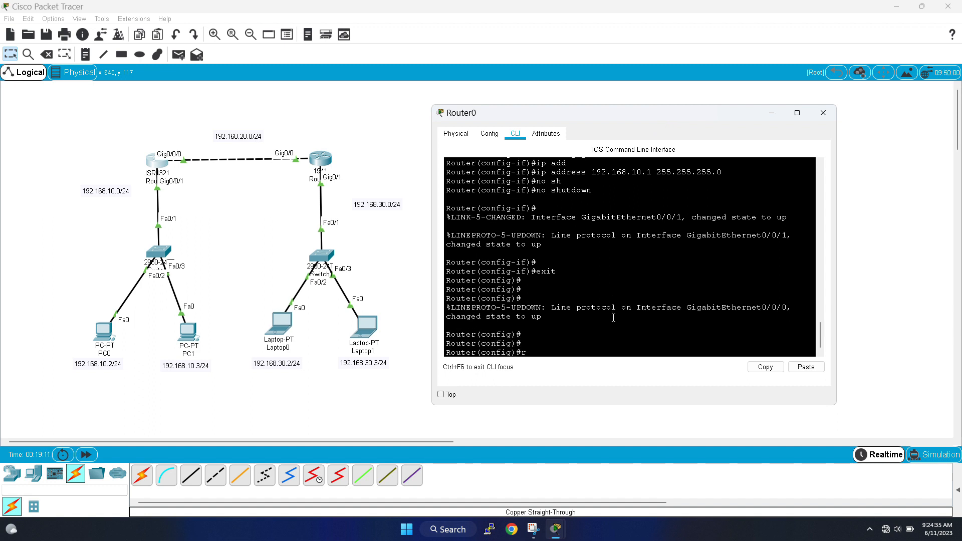
Enter OSPF router configuration on Router0 with process ID 10.
text(rout)
key(Tab)
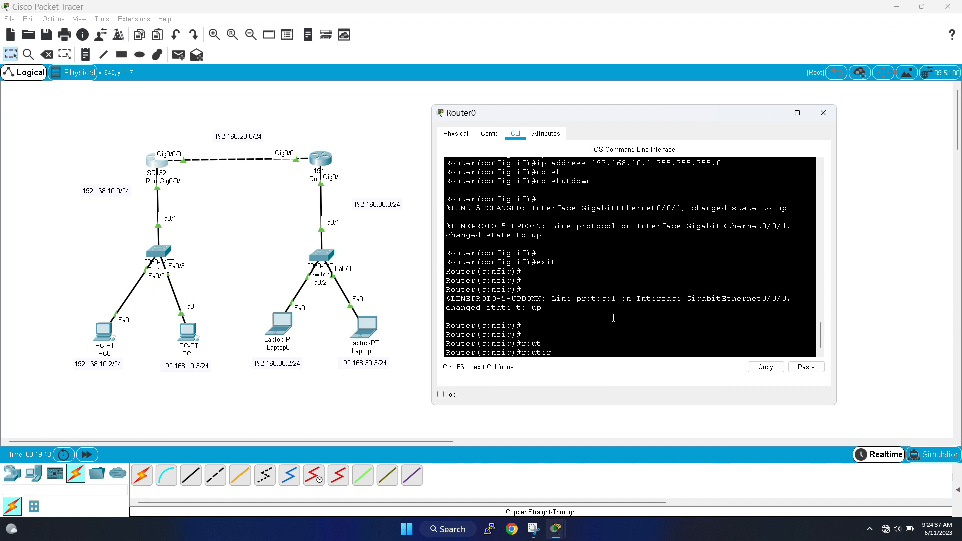
text(os)
key(Tab)
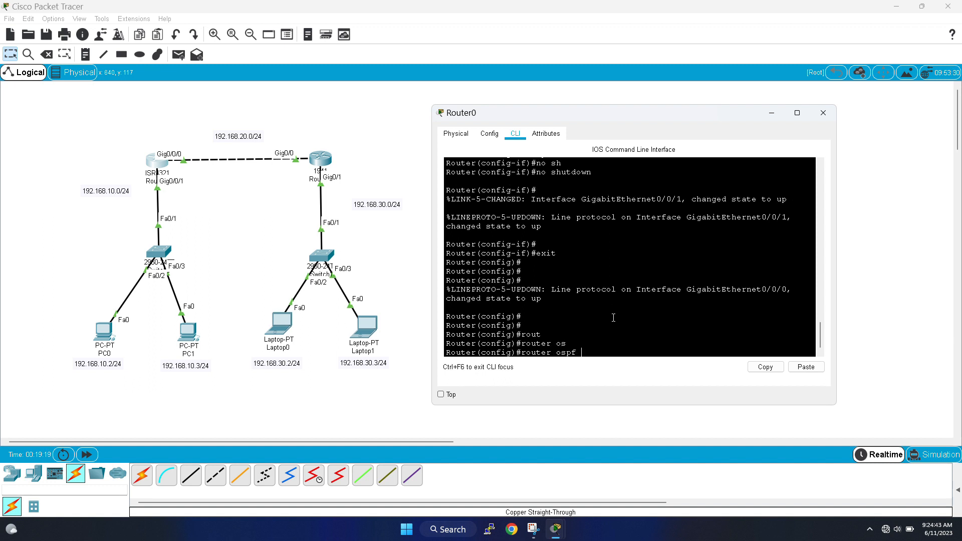
text(10)
key(Return)
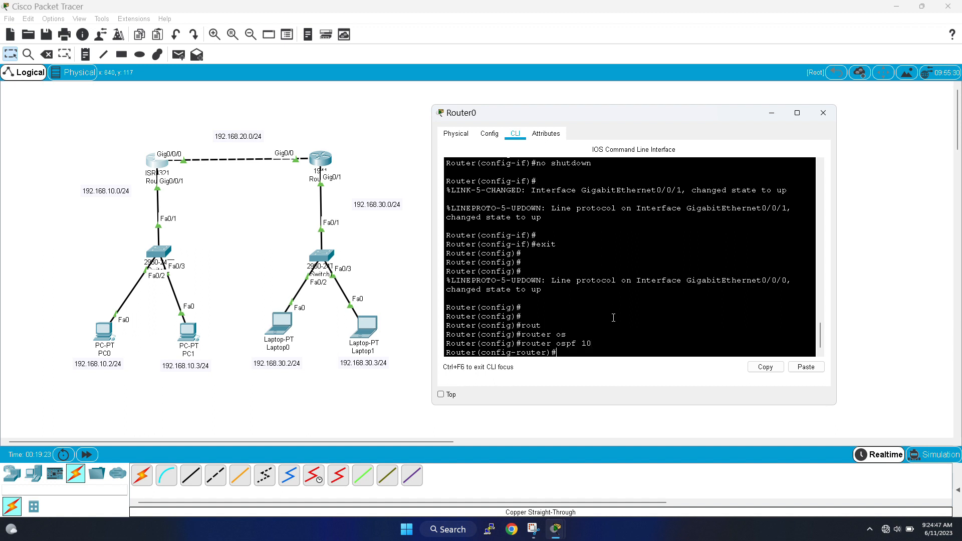
Advertise network 192.168.10.0 with wildcard mask 0.0.0.255 in OSPF area 0 on Router0.
text(net)
key(Tab)
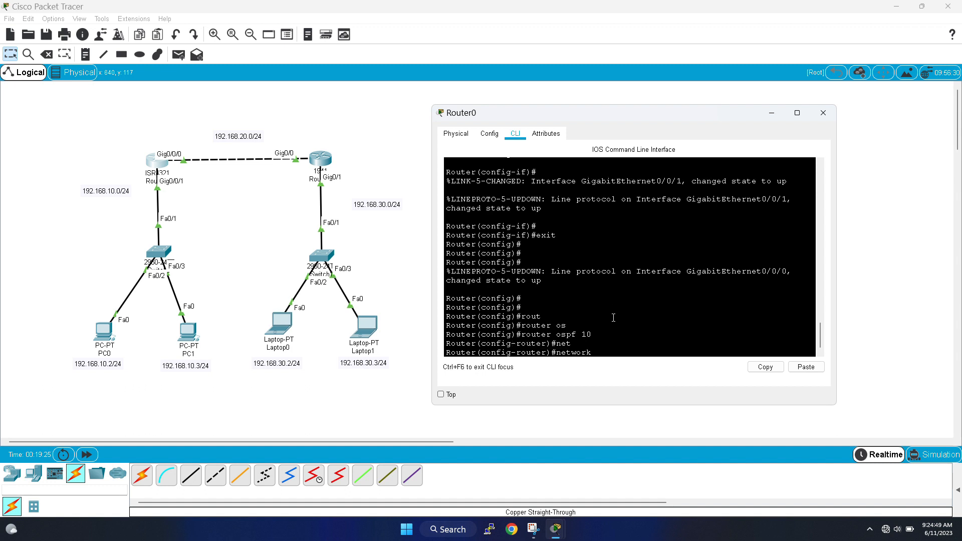
text(192.168.10.0 0.0.0.255 ar)
key(Tab)
text(0)
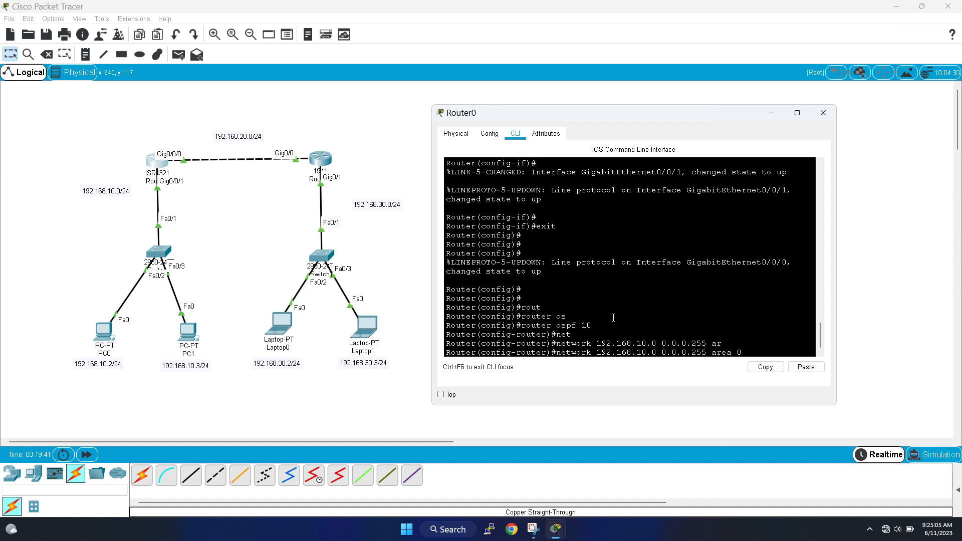
key(Return)
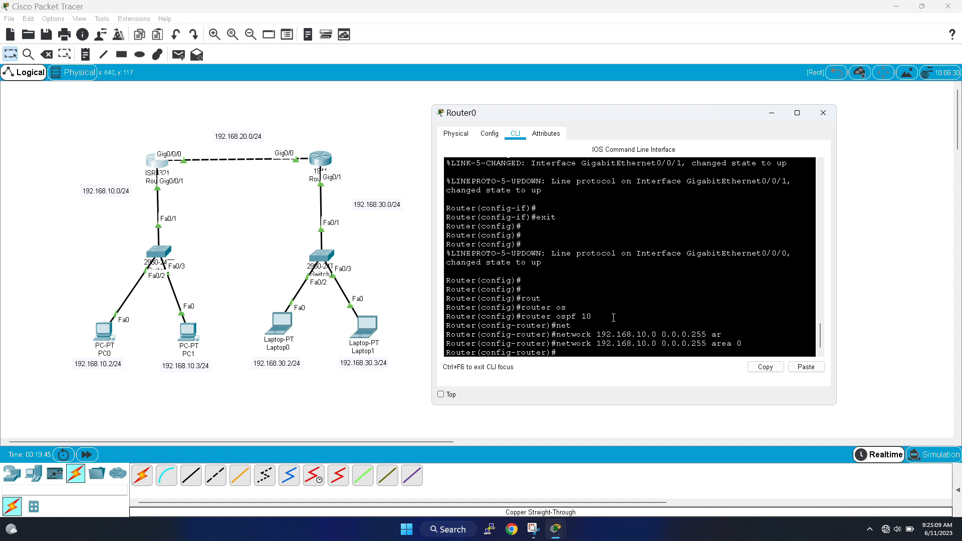
key(Return)
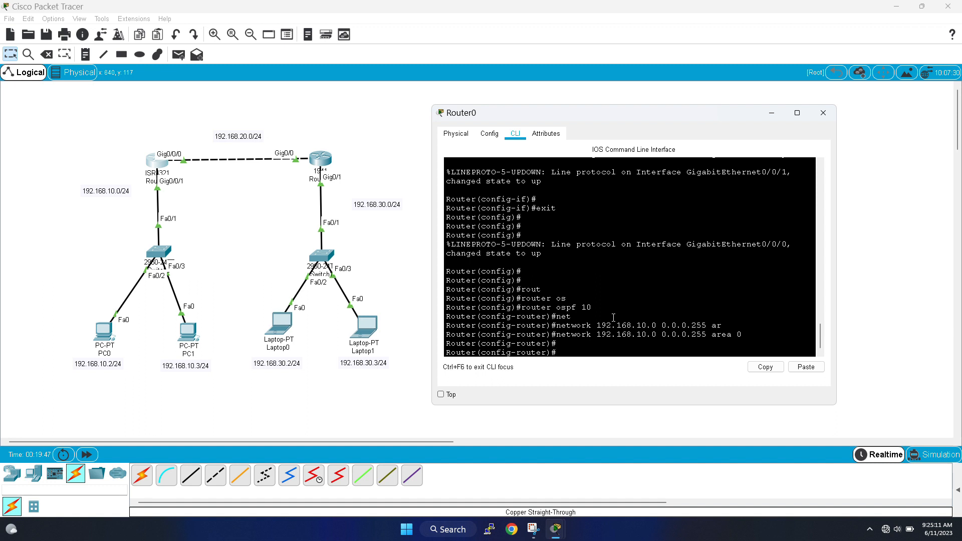
Advertise network 192.168.20.0 with wildcard mask 0.0.0.255 in OSPF area 0 on Router0.
text(net)
key(Tab)
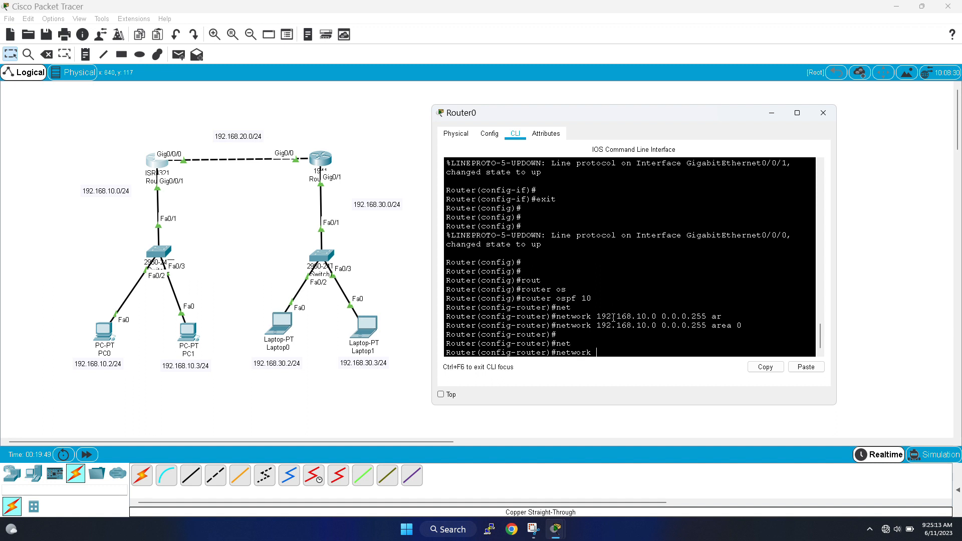
text(192.168.20.0 0.0.0.255 ar)
key(Tab)
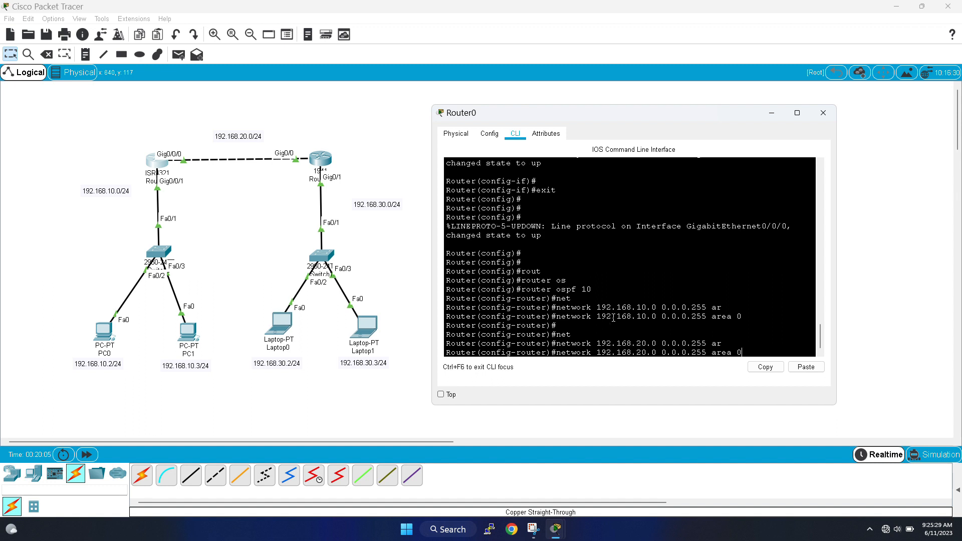
text(0)
key(Return)
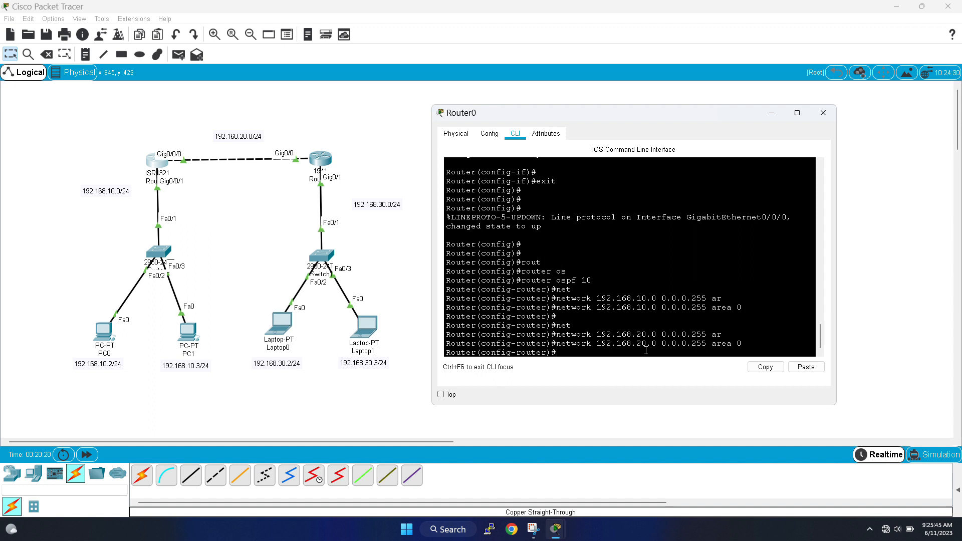
Exit OSPF configuration to global configuration mode and close Router0's window.
text(exit)
key(Return)
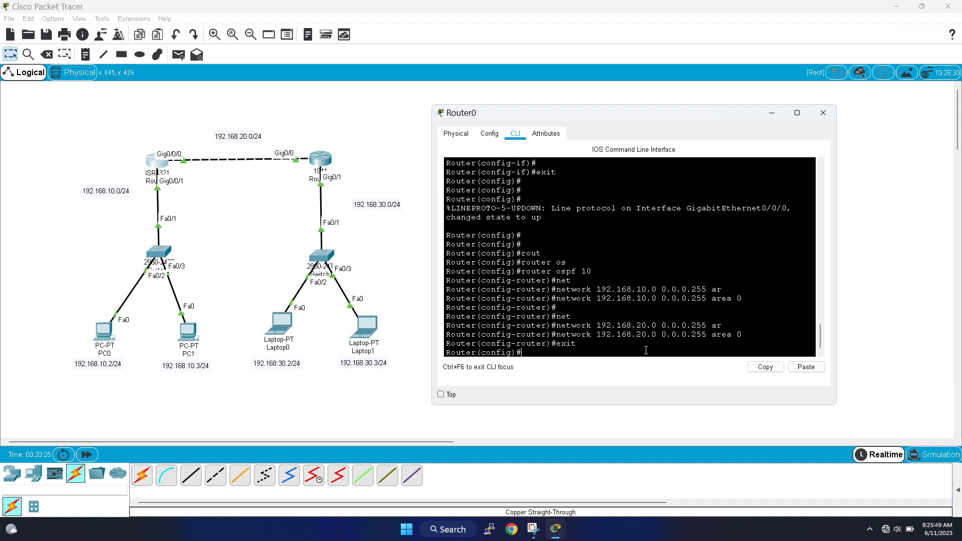
key(Return)
key(Return)
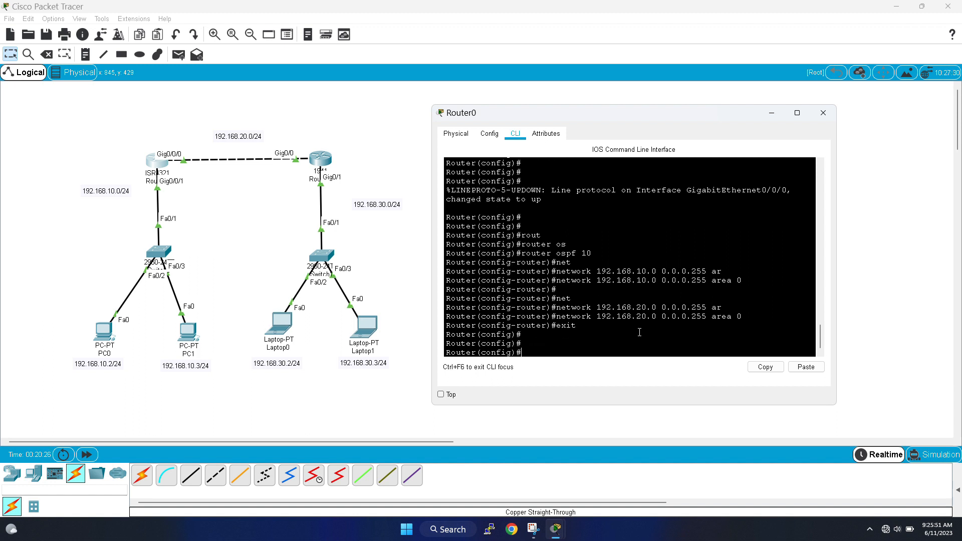
click(823, 113)
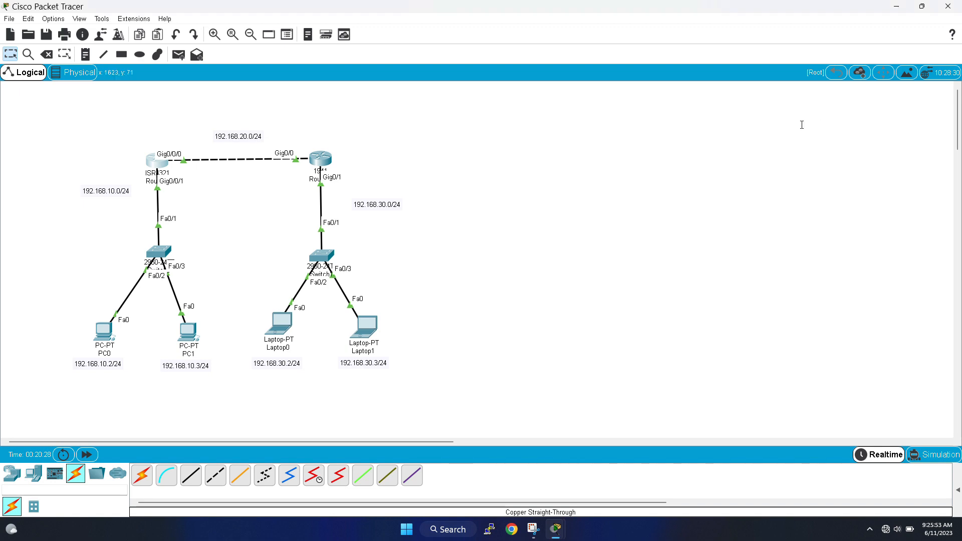
Enter OSPF router configuration on Router1 with process ID 10.
click(318, 160)
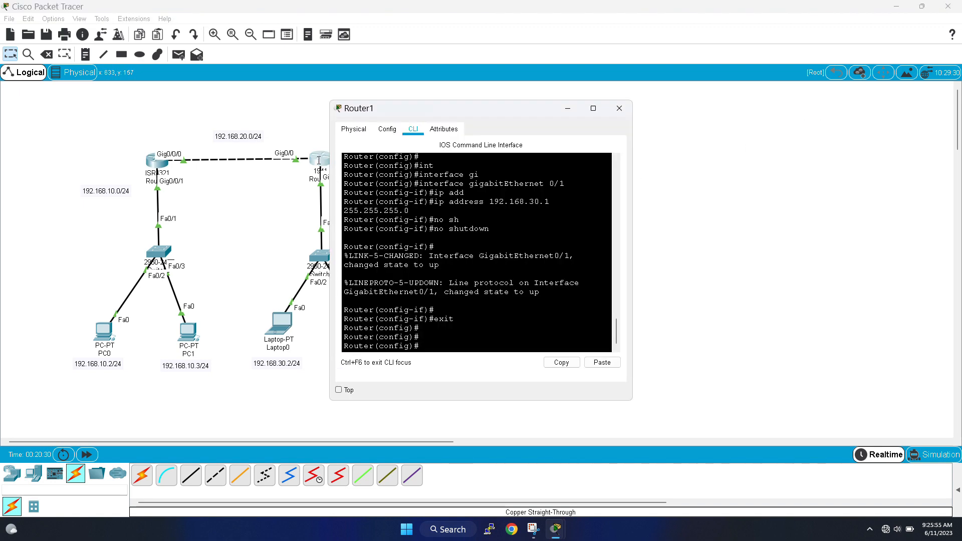
drag(519, 108, 621, 108)
drag(734, 264, 813, 262)
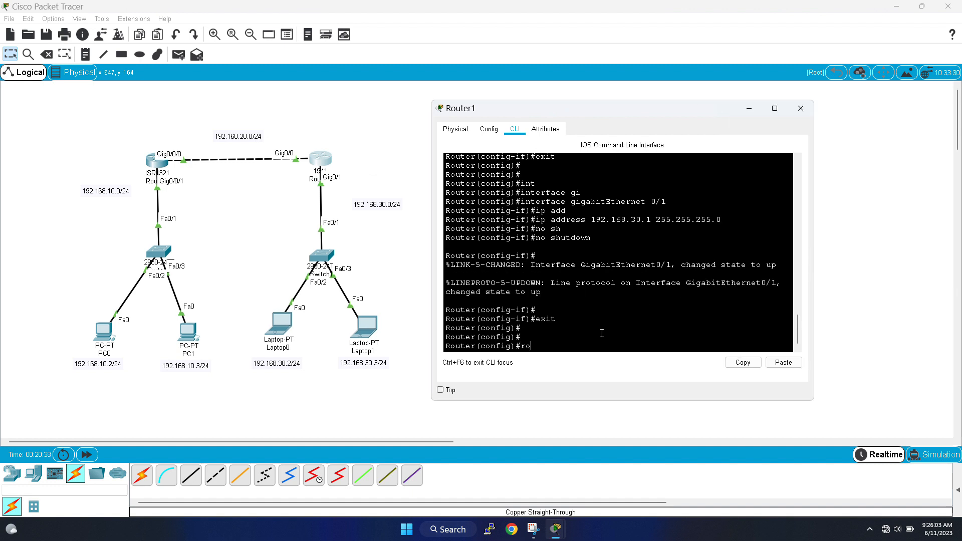
key(Tab)
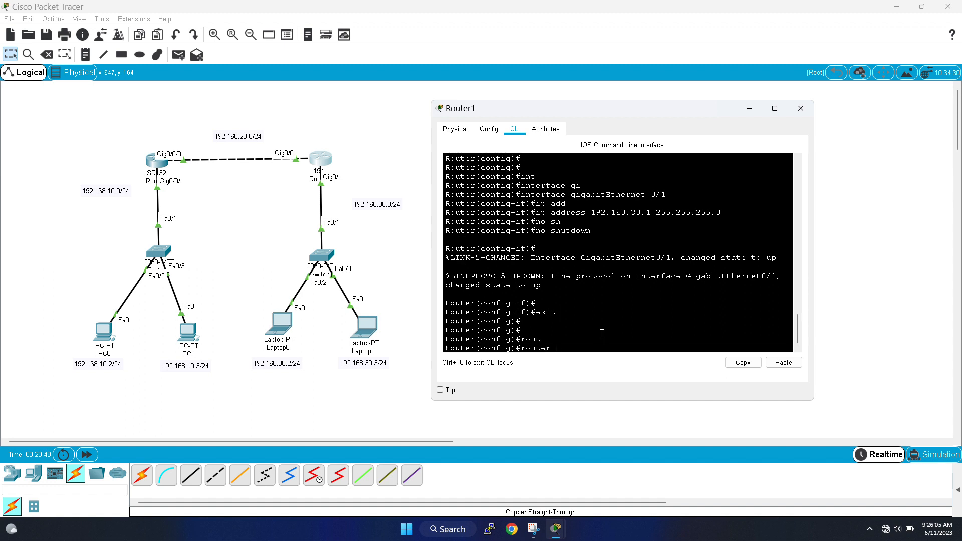
text(os)
key(Tab)
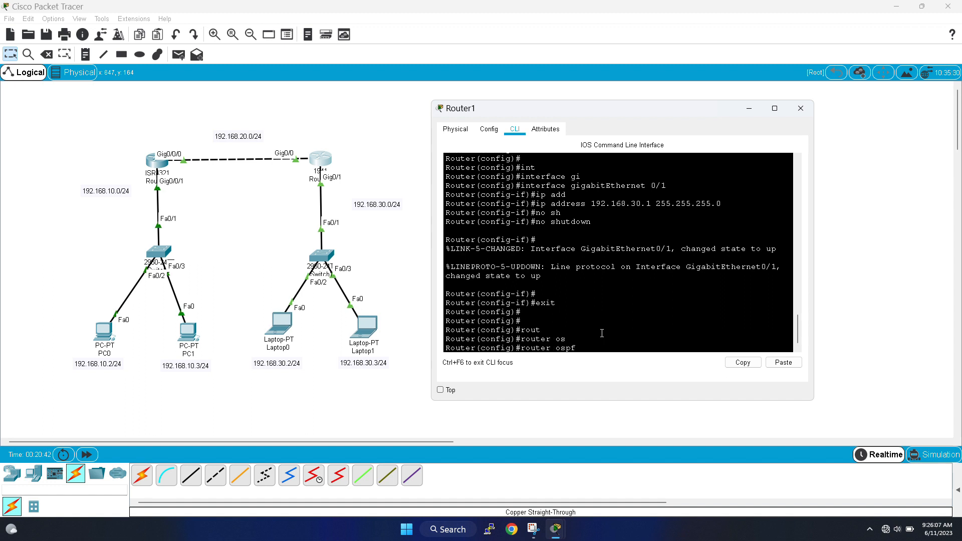
text(10)
key(Return)
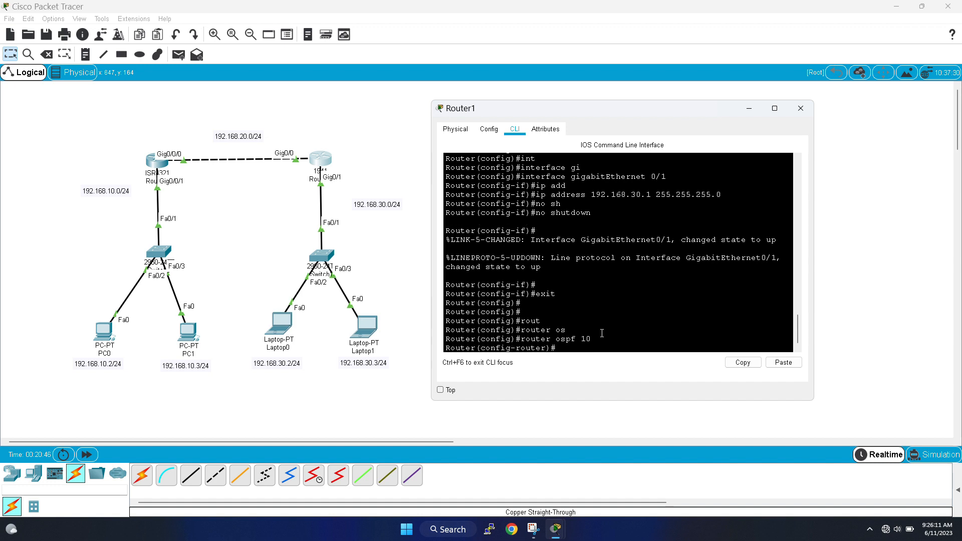
Advertise network 192.168.20.0 with wildcard mask 0.0.0.255 in OSPF area 0 on Router1.
text(net)
key(Tab)
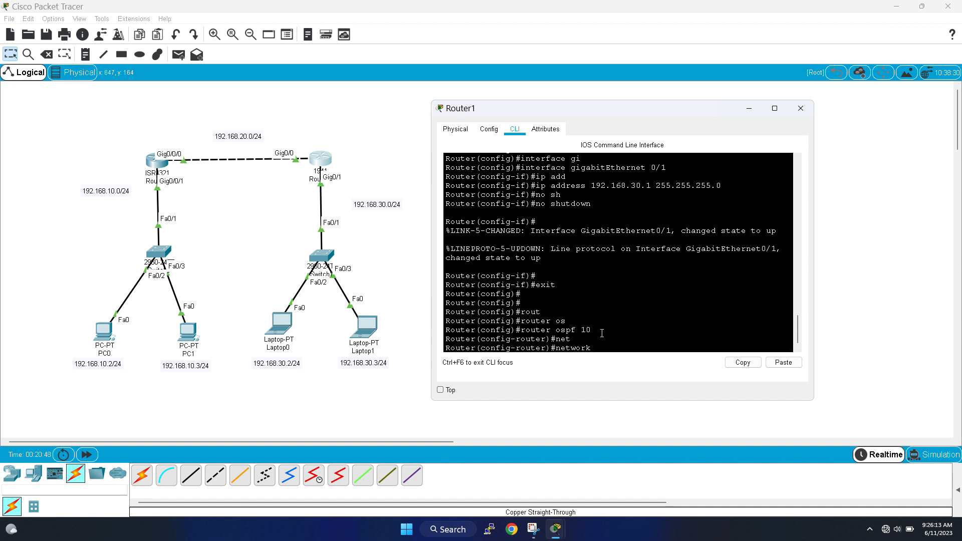
text(192.168.20.0 0.0.0.255 ar)
key(Tab)
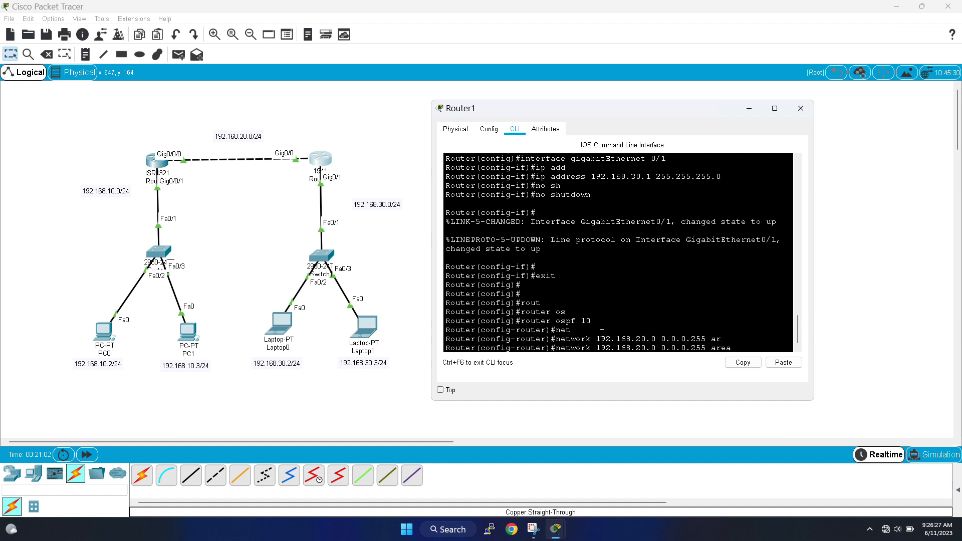
text(0)
key(Return)
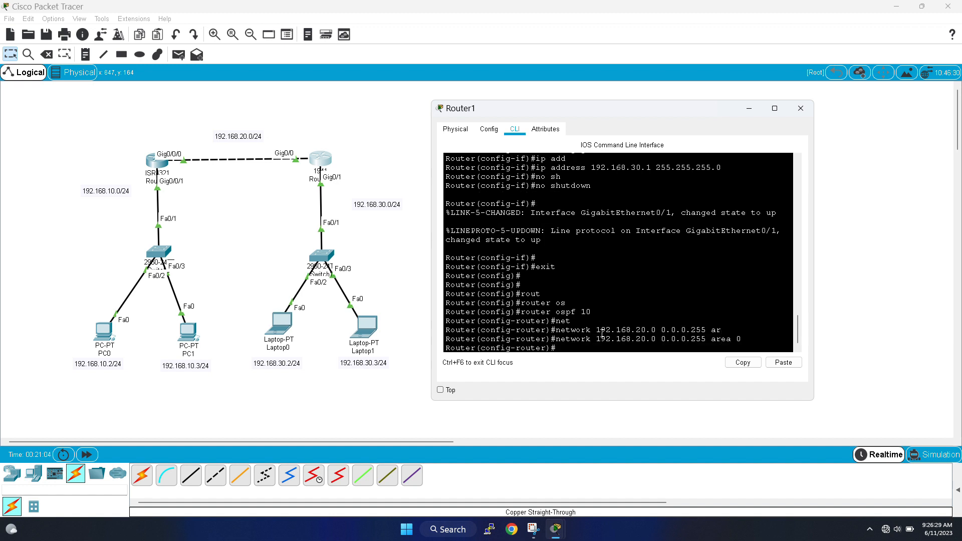
key(Return)
Advertise network 192.168.30.0 with wildcard mask 0.0.0.255 in OSPF area 0 on Router1.
text(ne)
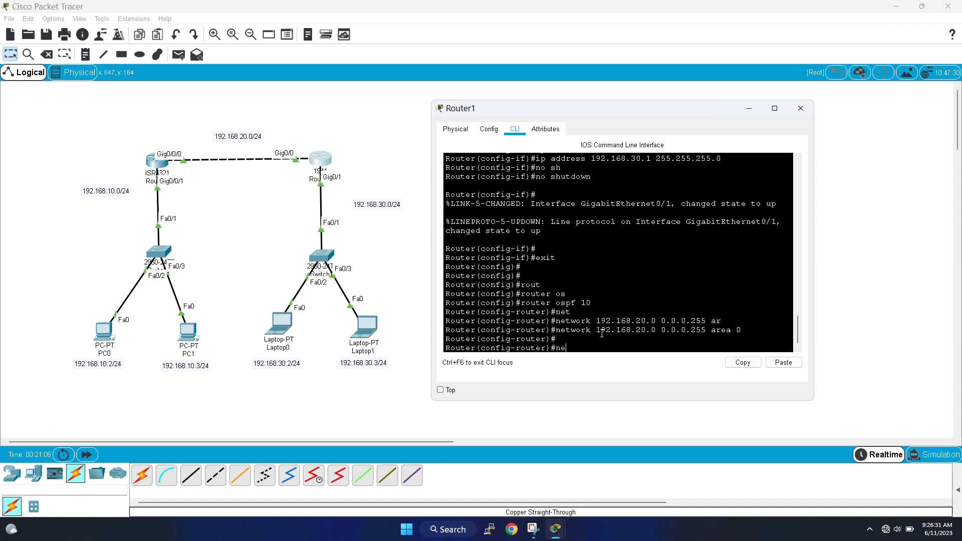
text(t)
key(Tab)
text(1)
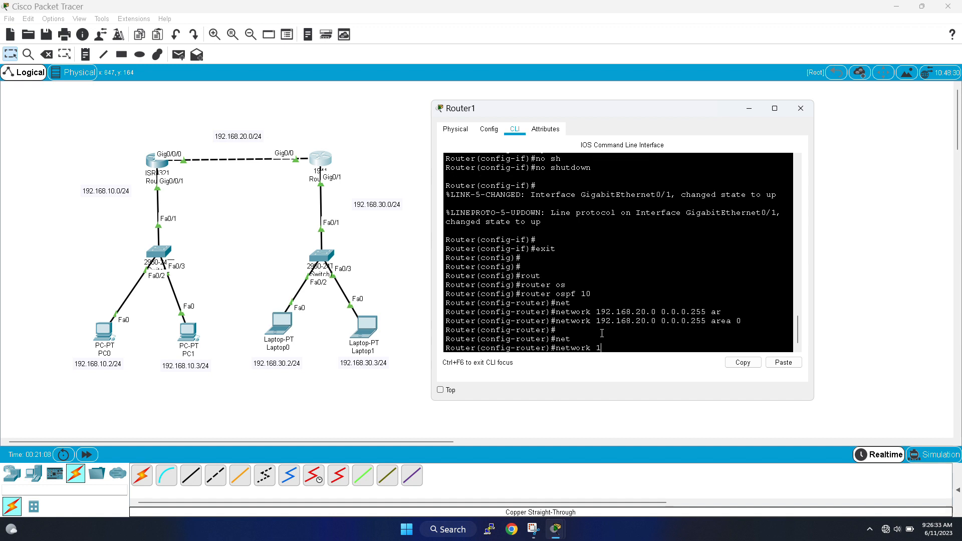
text(92.168)
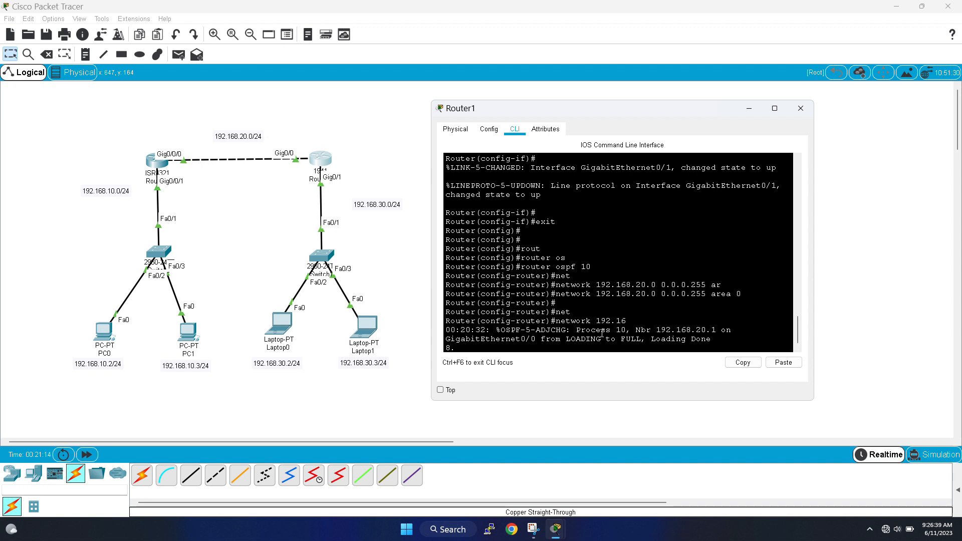
text(.30.0 0.0.0.255 ar)
key(Tab)
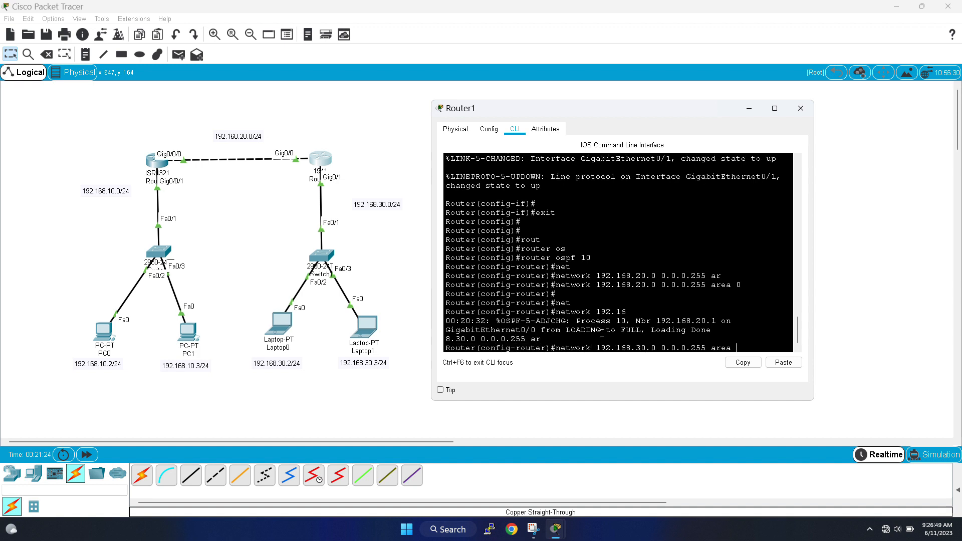
text(0)
key(Return)
key(Return)
key(Return)
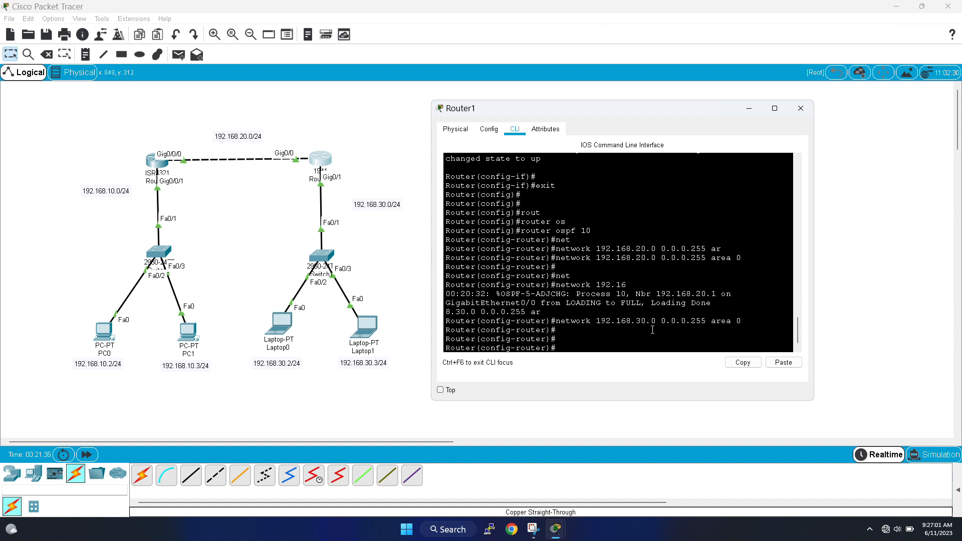
Exit OSPF configuration to global configuration mode on Router1.
text(exit)
key(Return)
key(Return)
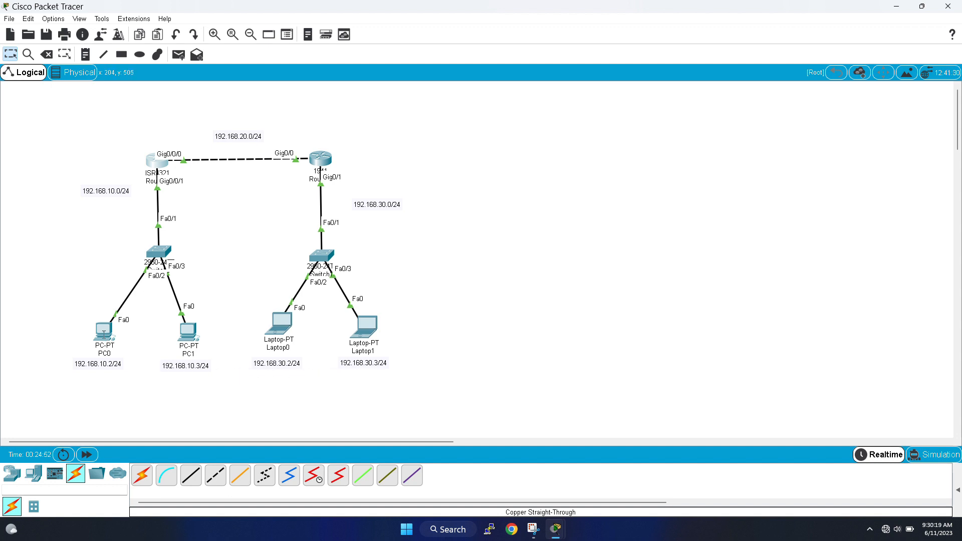
Ping Laptop0 at 192.168.30.2 from PC0's command prompt.
click(104, 334)
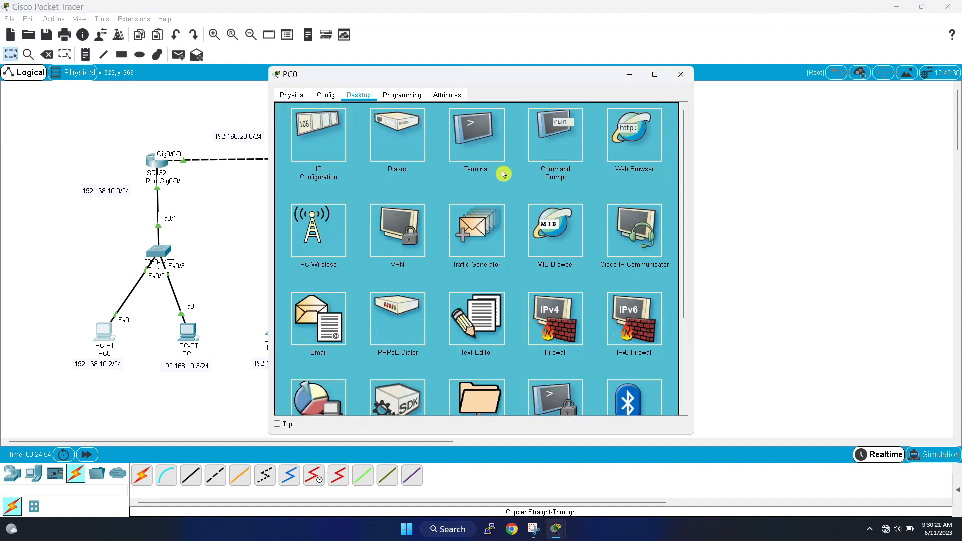
click(571, 144)
drag(537, 75, 669, 83)
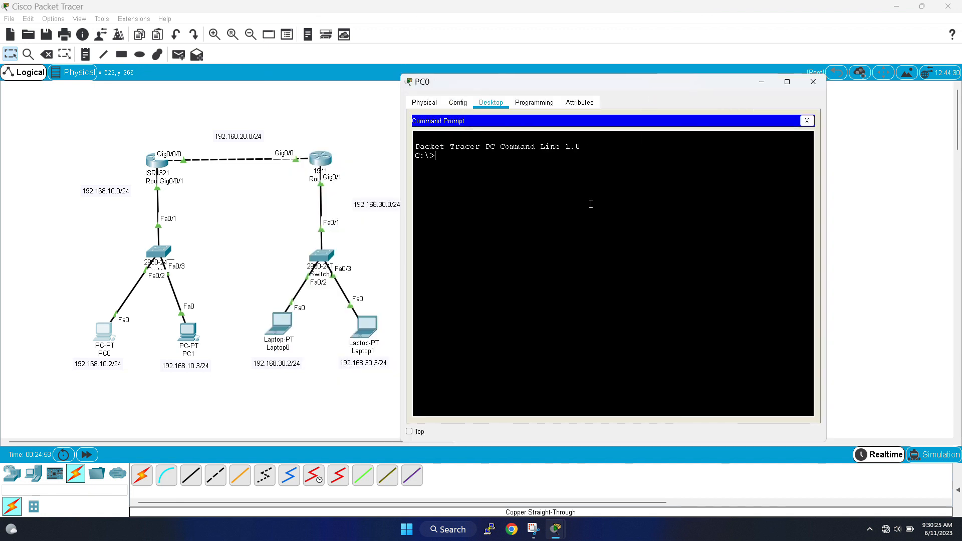
text(ping 192)
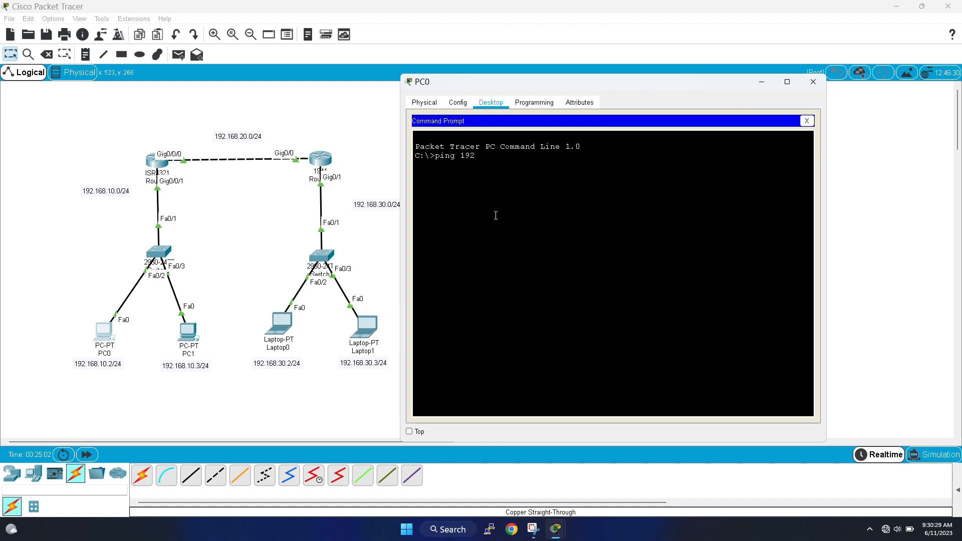
text(.168.30.2)
key(Return)
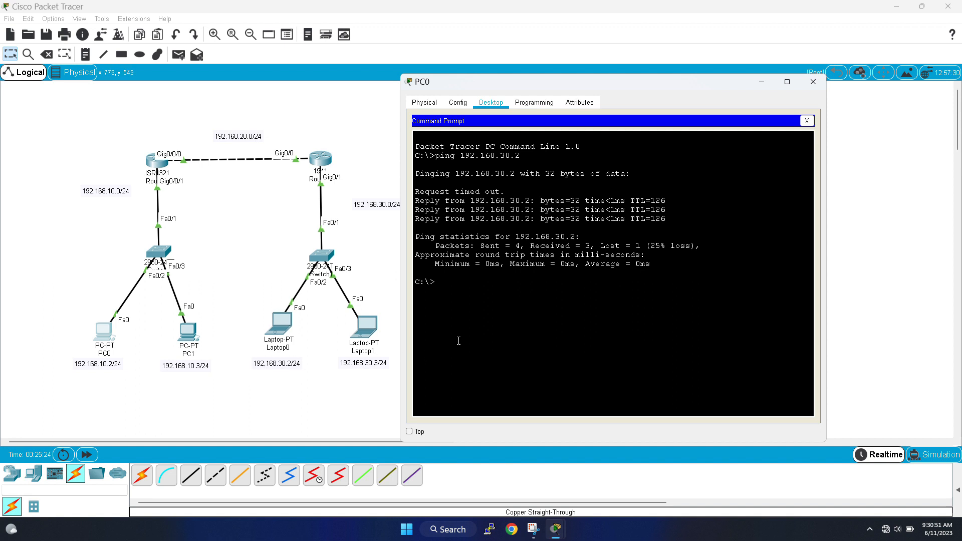
Ping Laptop1 at 192.168.30.3 from PC0 and close PC0's window.
text(ping 192.168.3)
text(0.3)
key(Return)
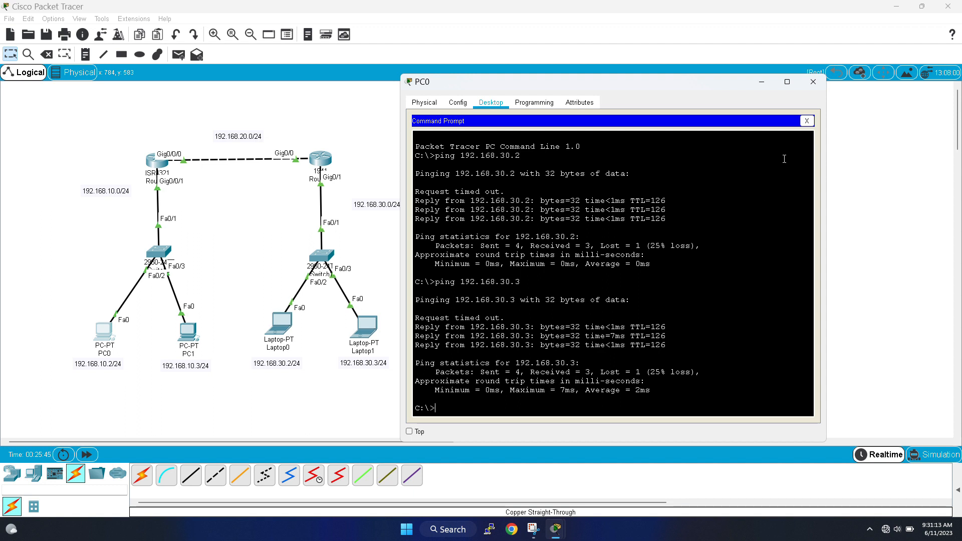
click(813, 82)
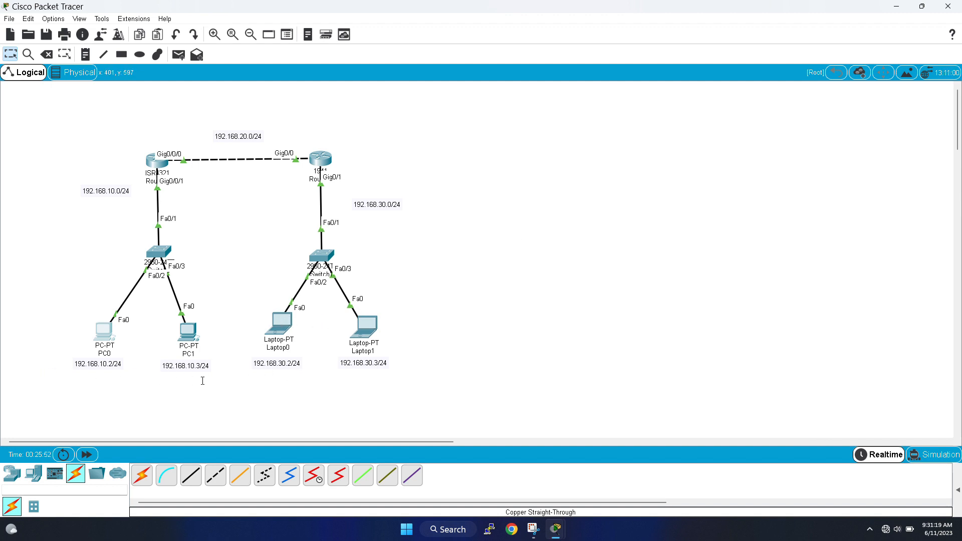
Ping PC0 at 192.168.10.2 from Laptop0's command prompt.
click(282, 324)
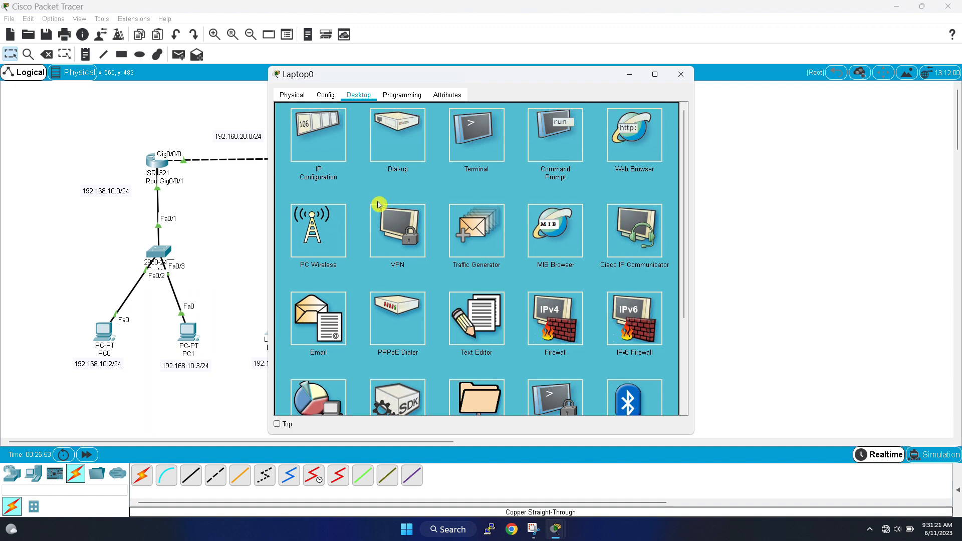
click(561, 138)
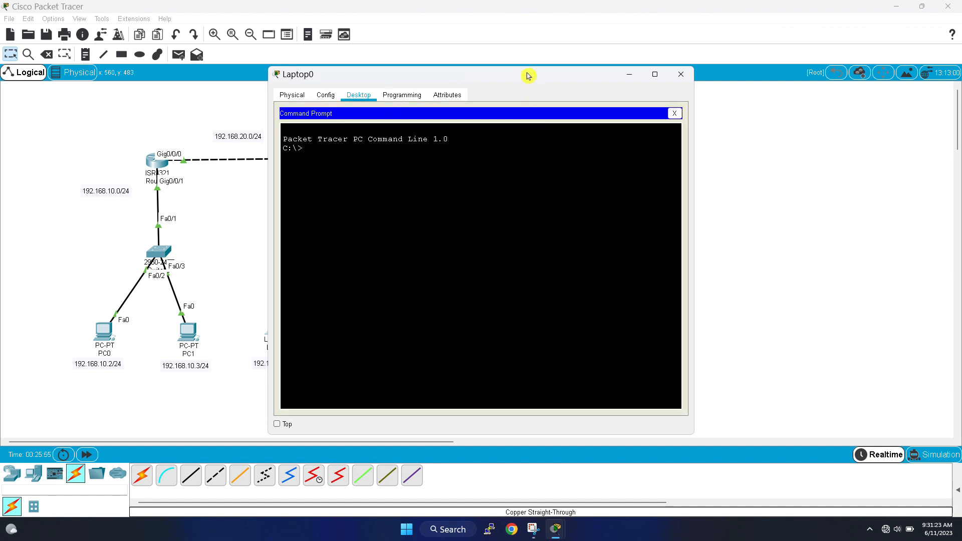
drag(526, 80, 641, 81)
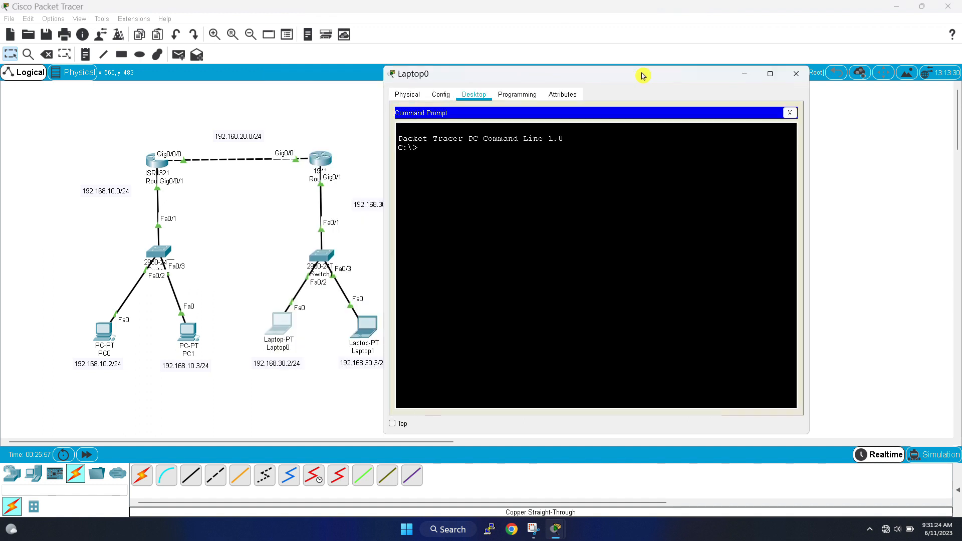
click(590, 152)
text(ping 192.168.10.2)
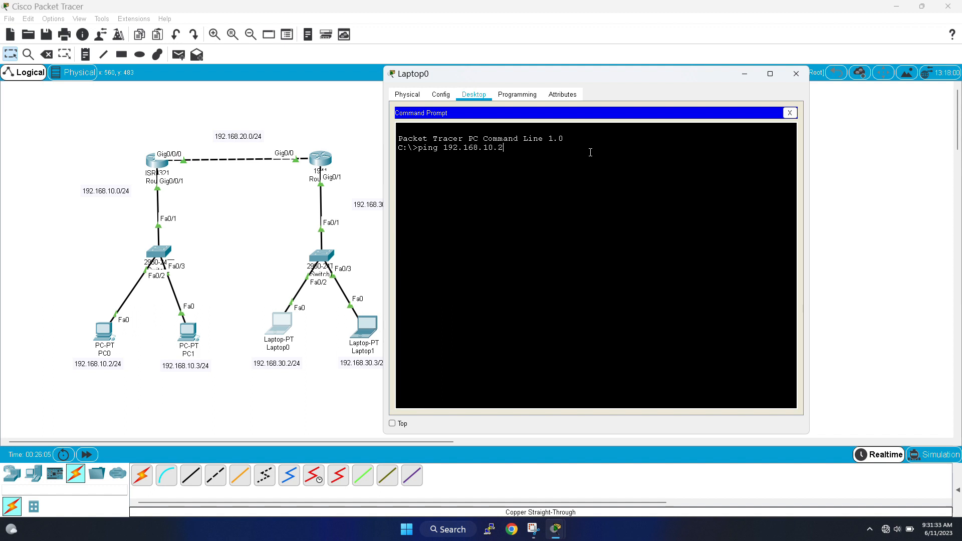
key(Return)
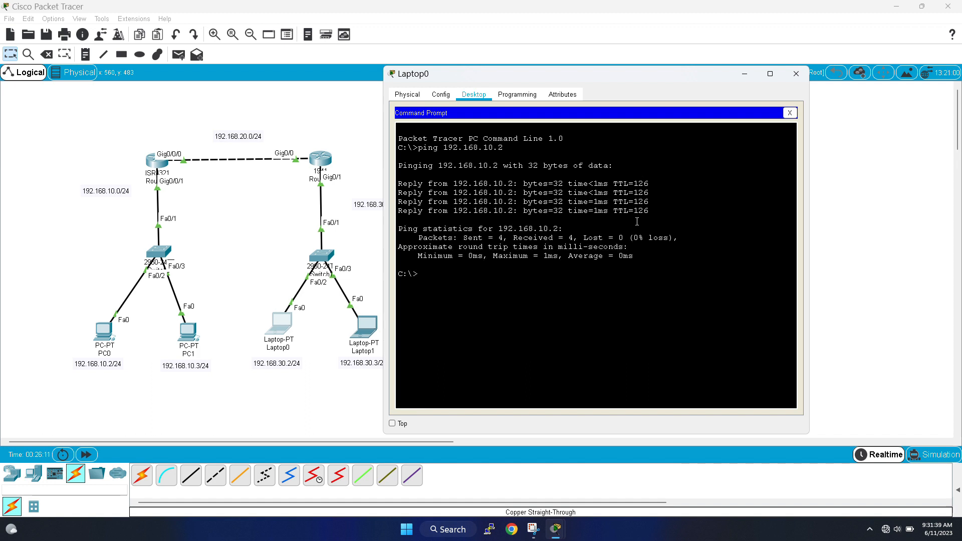
Ping PC1 at 192.168.10.3 from Laptop0 and close Laptop0's window.
text(ping)
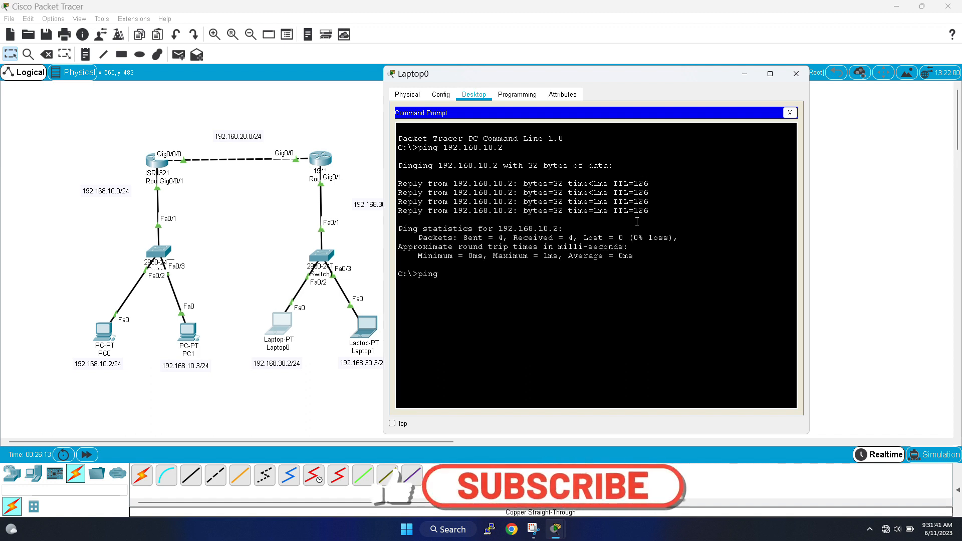
text( 192.1)
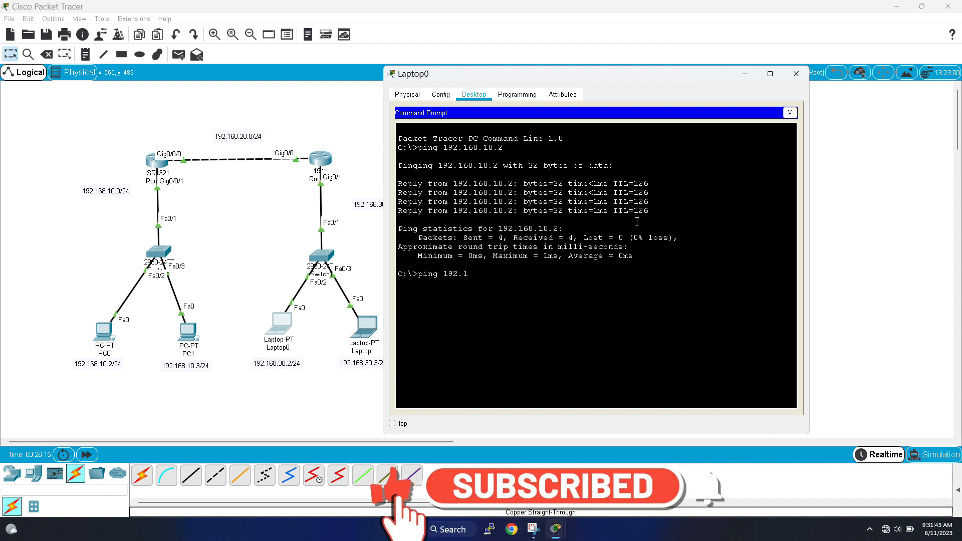
text(68.)
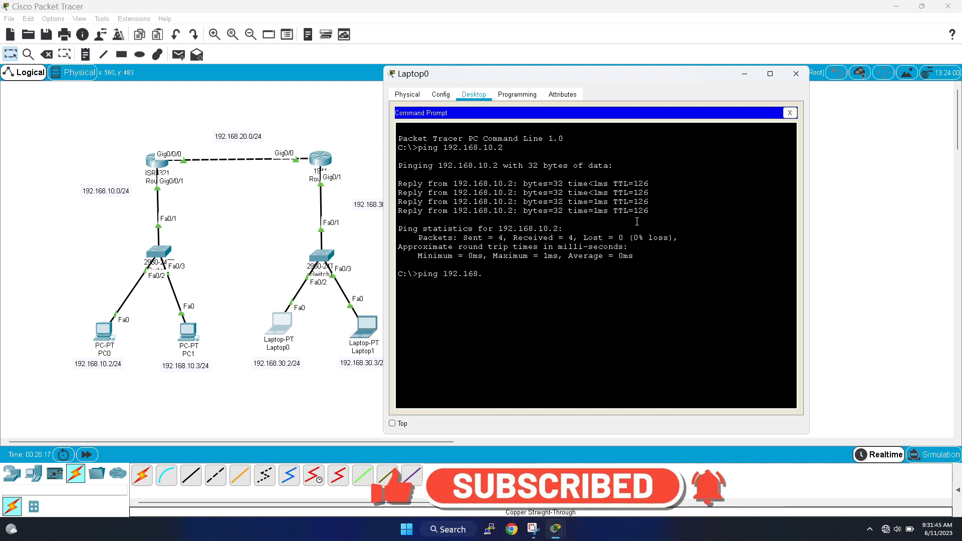
text(10)
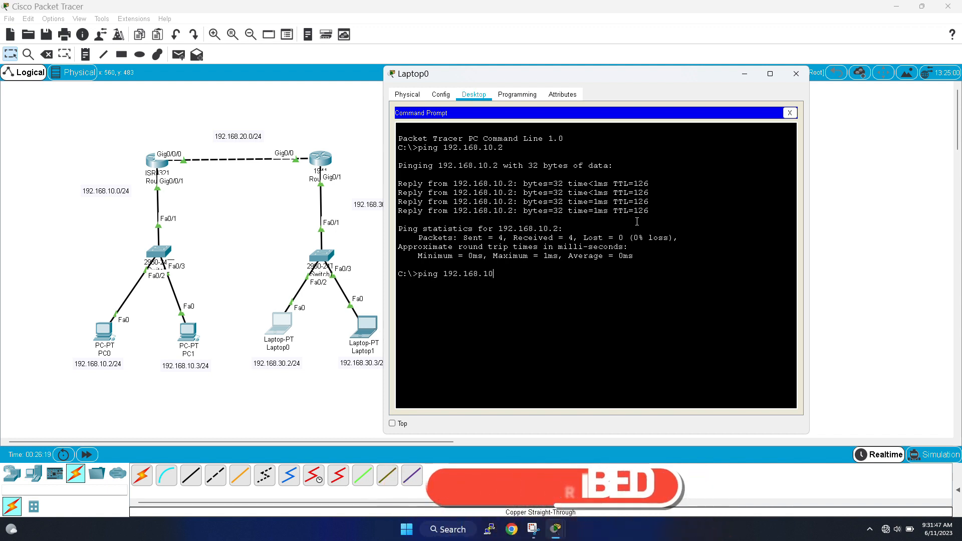
text(.3)
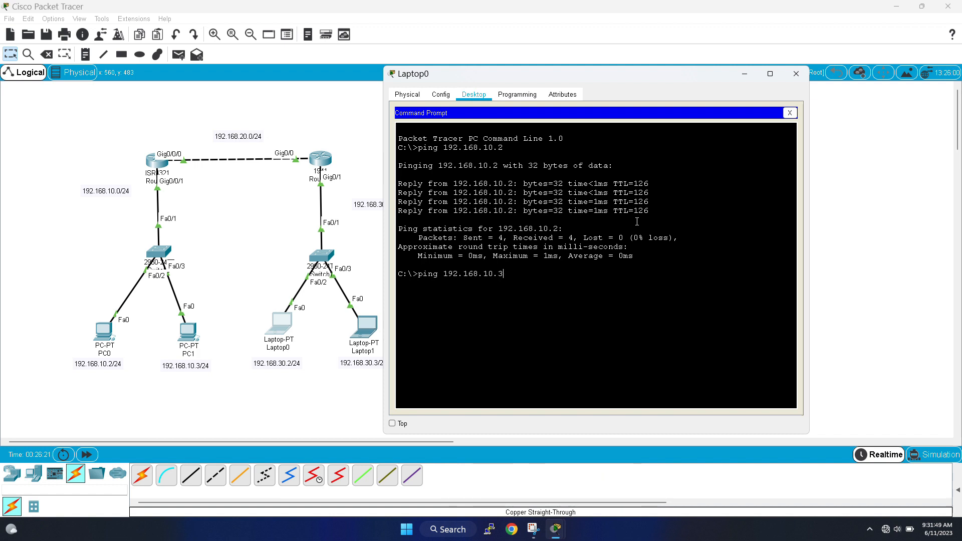
key(Return)
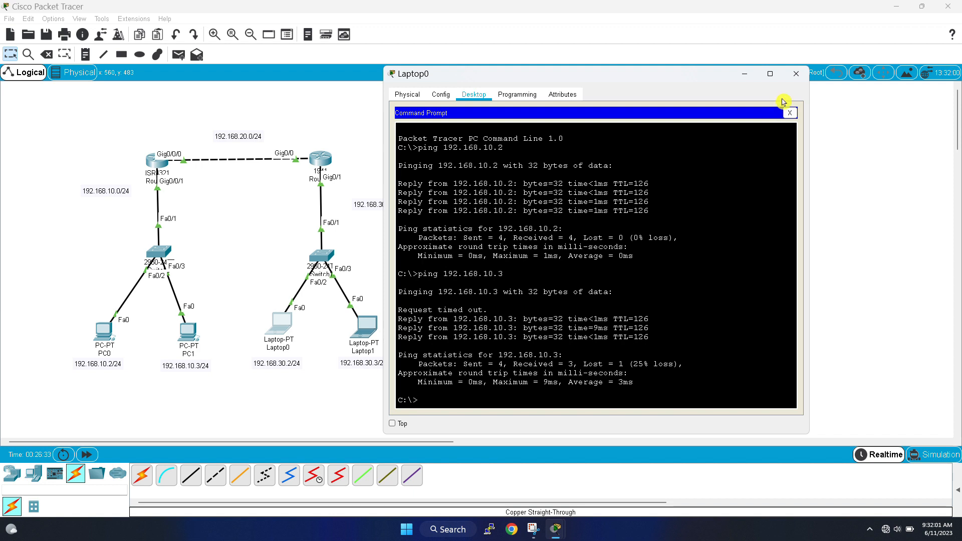
click(795, 76)
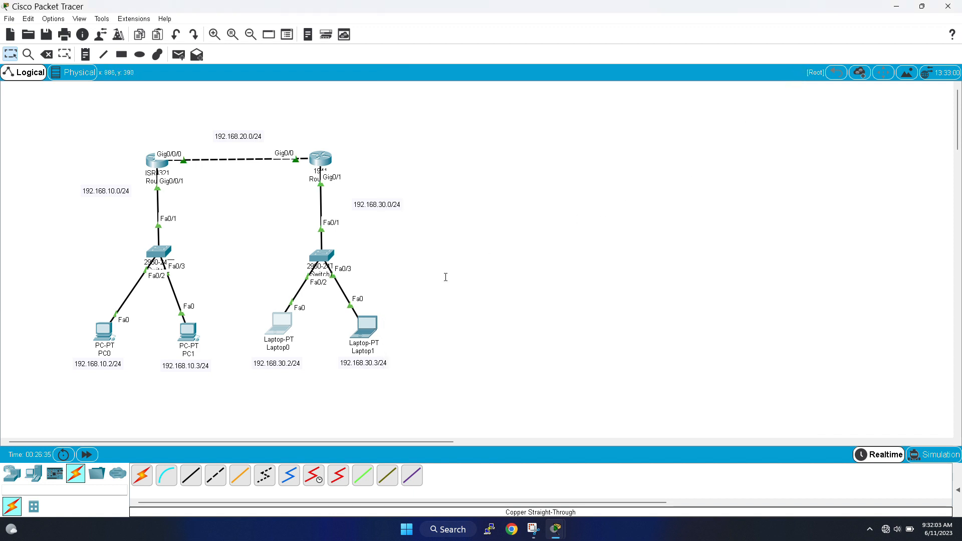